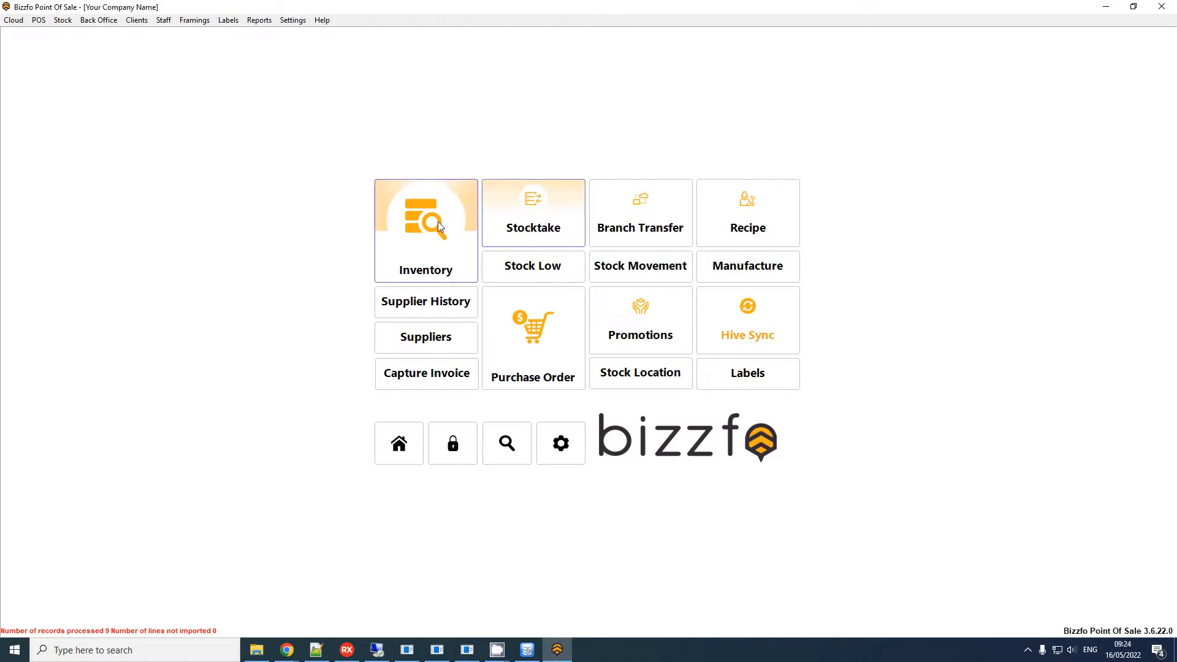
- Open the inventory module and view its product import options
{"action": "left_click", "coordinate": [440, 227]}
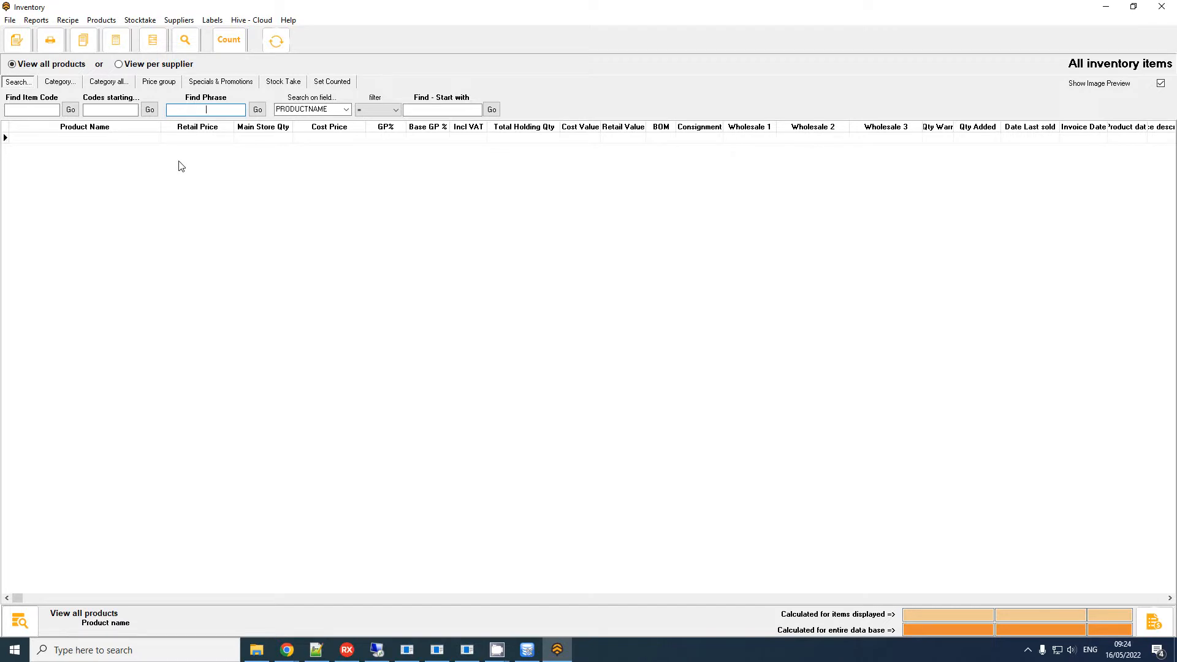
{"action": "left_click", "coordinate": [10, 20]}
{"action": "mouse_move", "coordinate": [17, 38]}
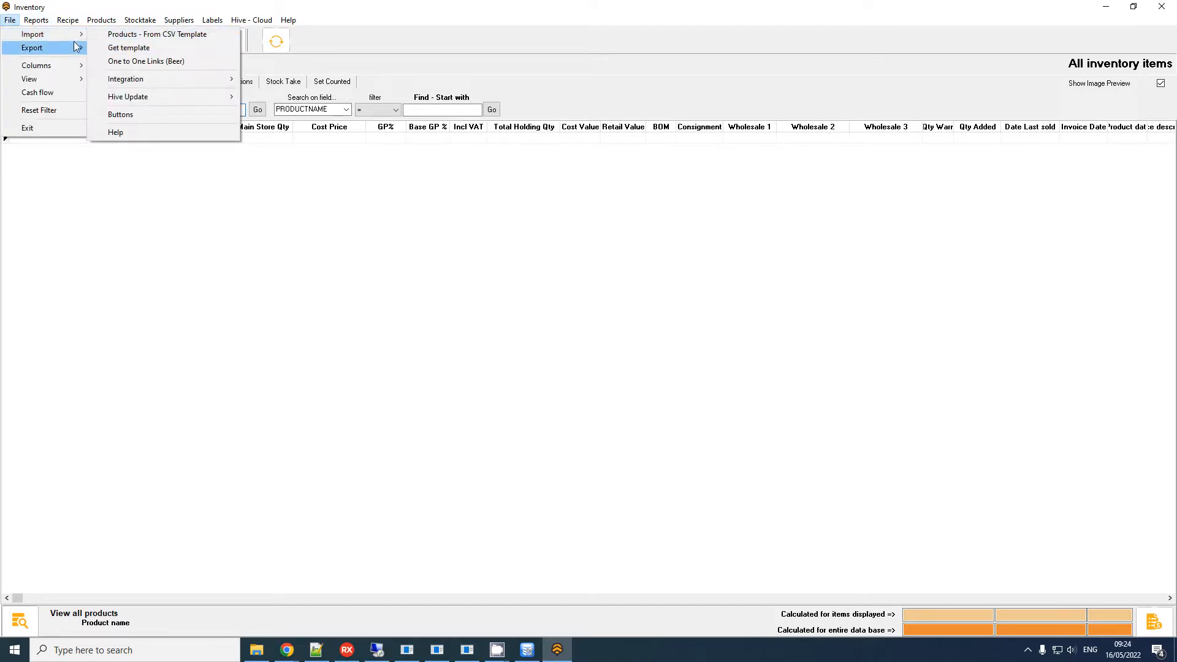
{"action": "left_click", "coordinate": [58, 5]}
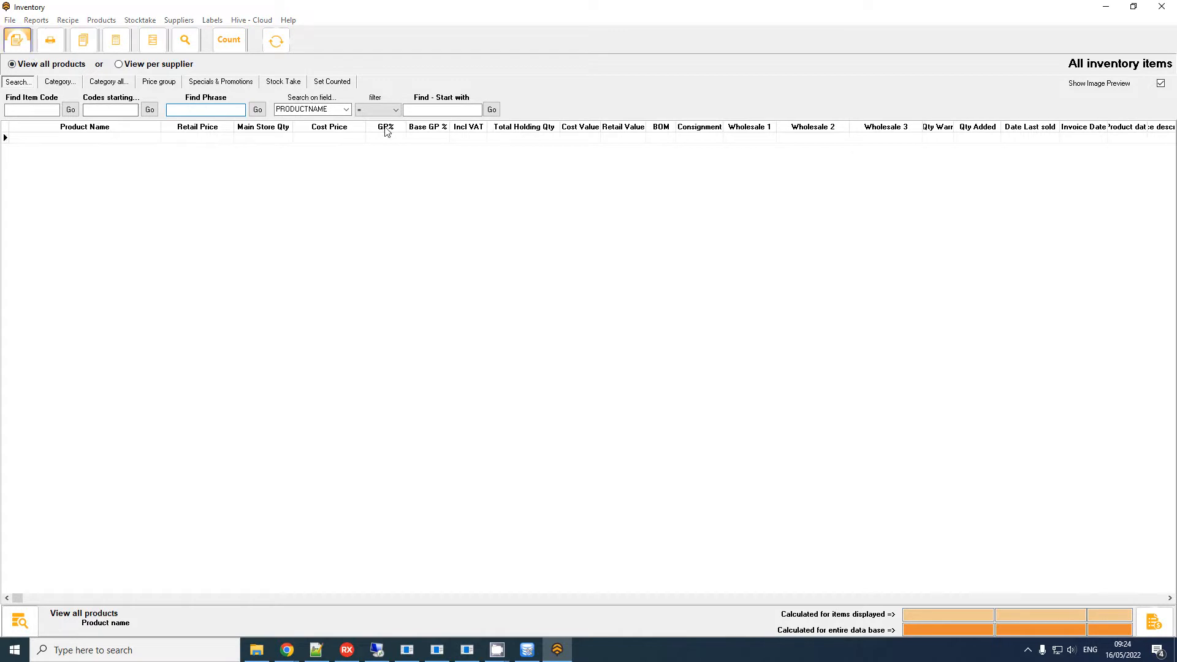
- Start a new stock item named Burger for supplier ALPRO, keeping the previous details, and assign it to the MAIN department
{"action": "left_click", "coordinate": [320, 111]}
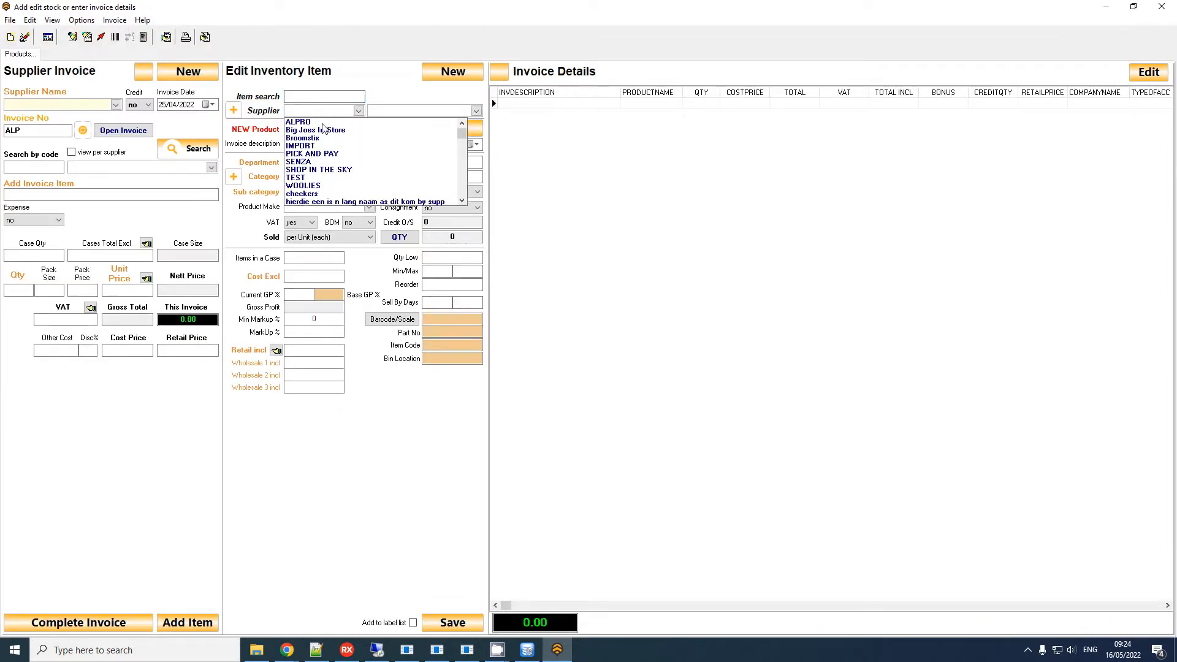
{"action": "left_click", "coordinate": [324, 122]}
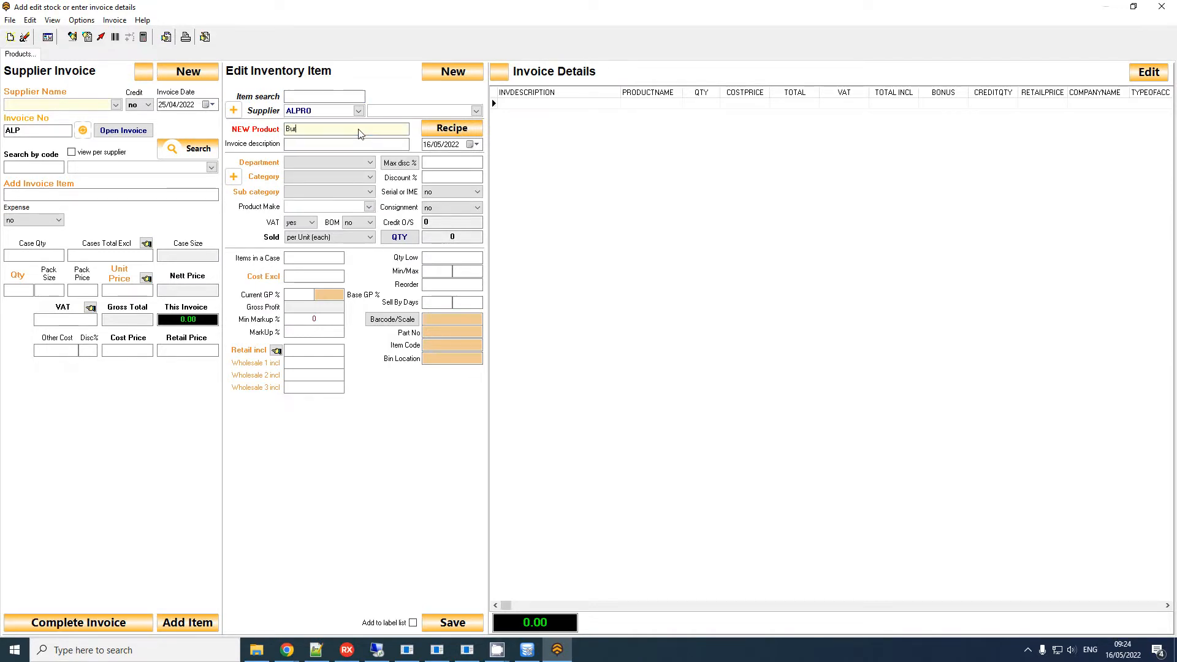
{"action": "type", "text": "Burger"}
{"action": "key", "text": "Return"}
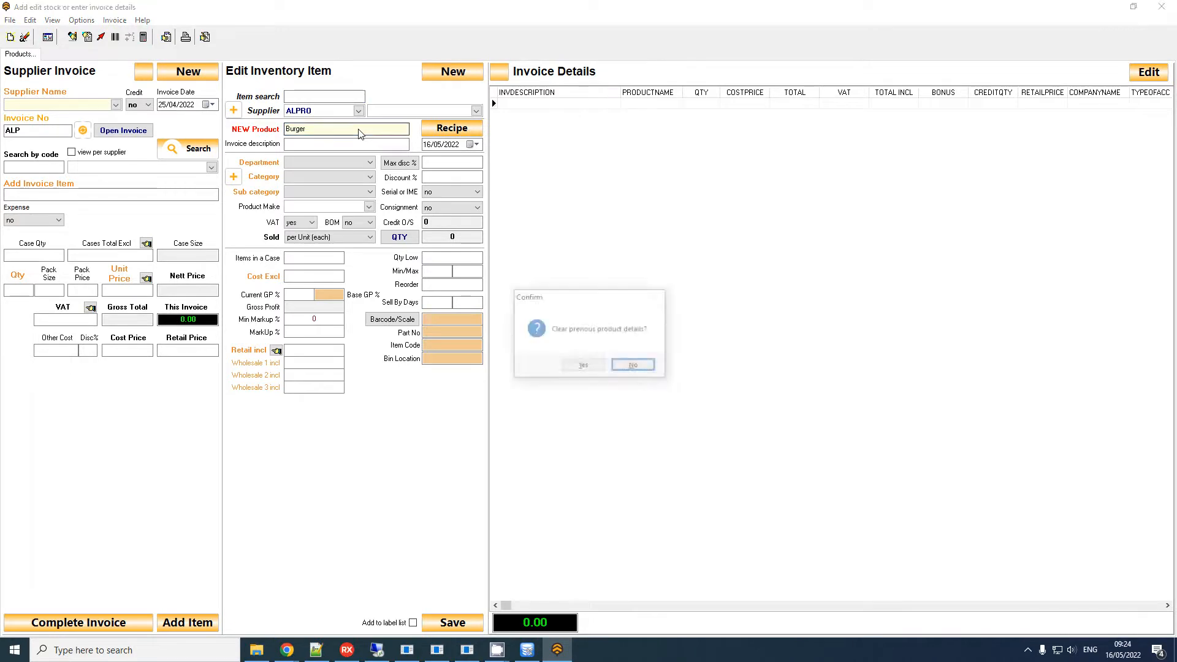
{"action": "key", "text": "Return"}
{"action": "left_click", "coordinate": [329, 163]}
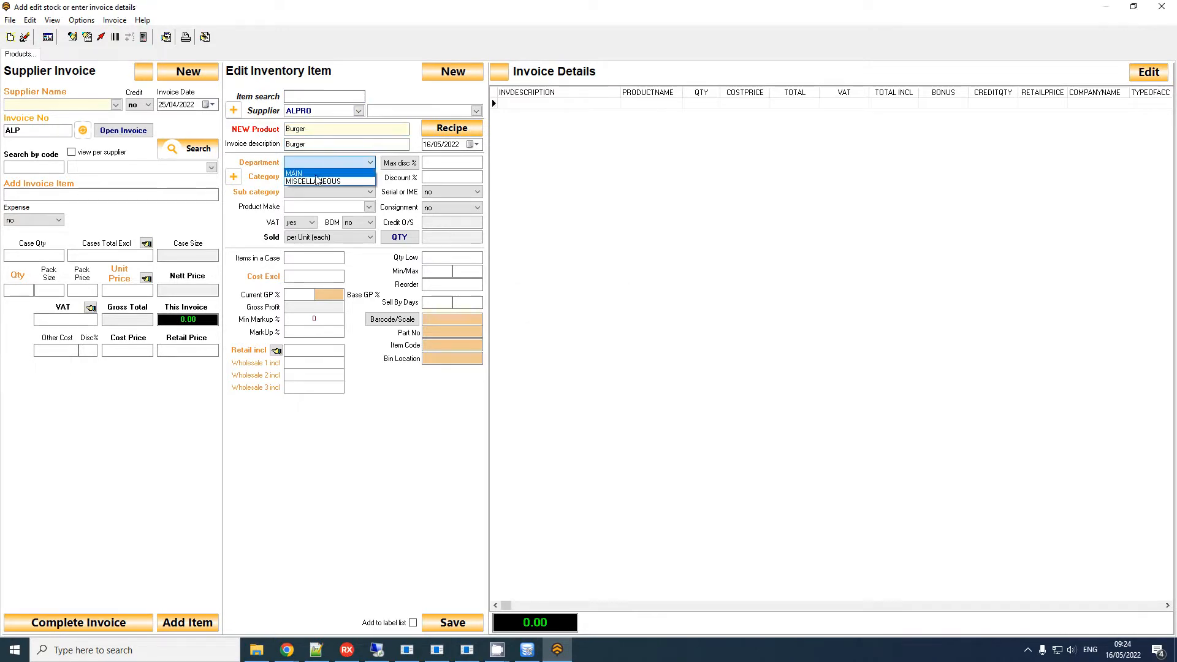
{"action": "left_click", "coordinate": [310, 174]}
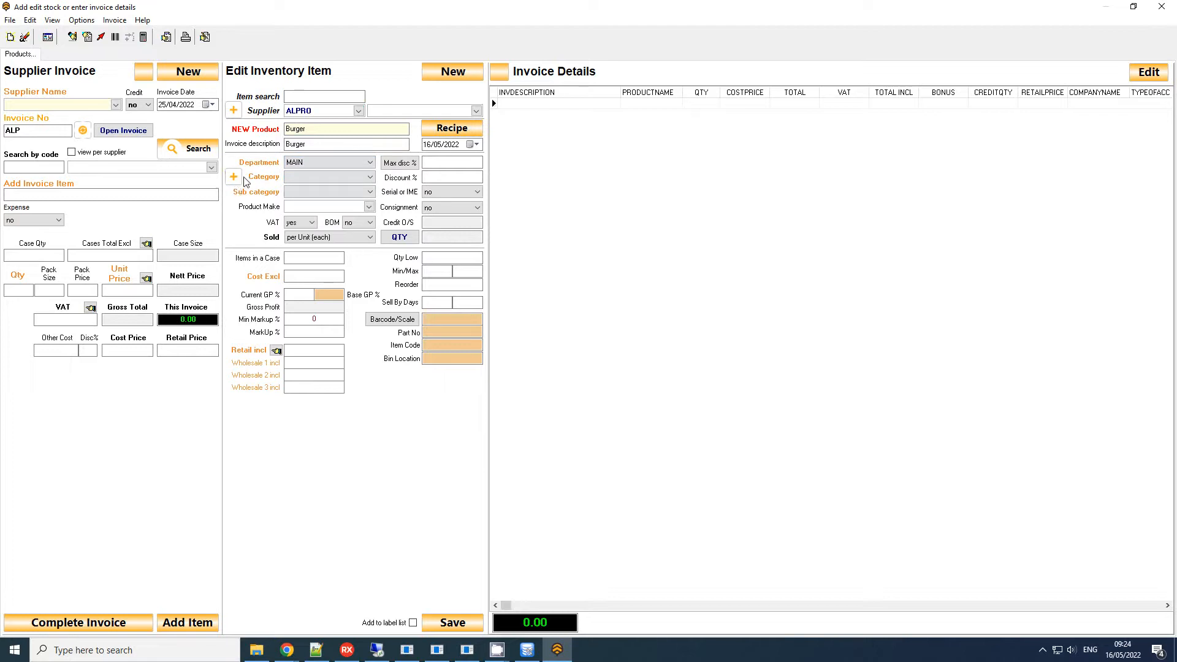
- Add a FOOD category under the MAIN department and apply it to the Burger item
{"action": "left_click", "coordinate": [308, 178]}
{"action": "left_click", "coordinate": [308, 179]}
{"action": "left_click", "coordinate": [234, 177]}
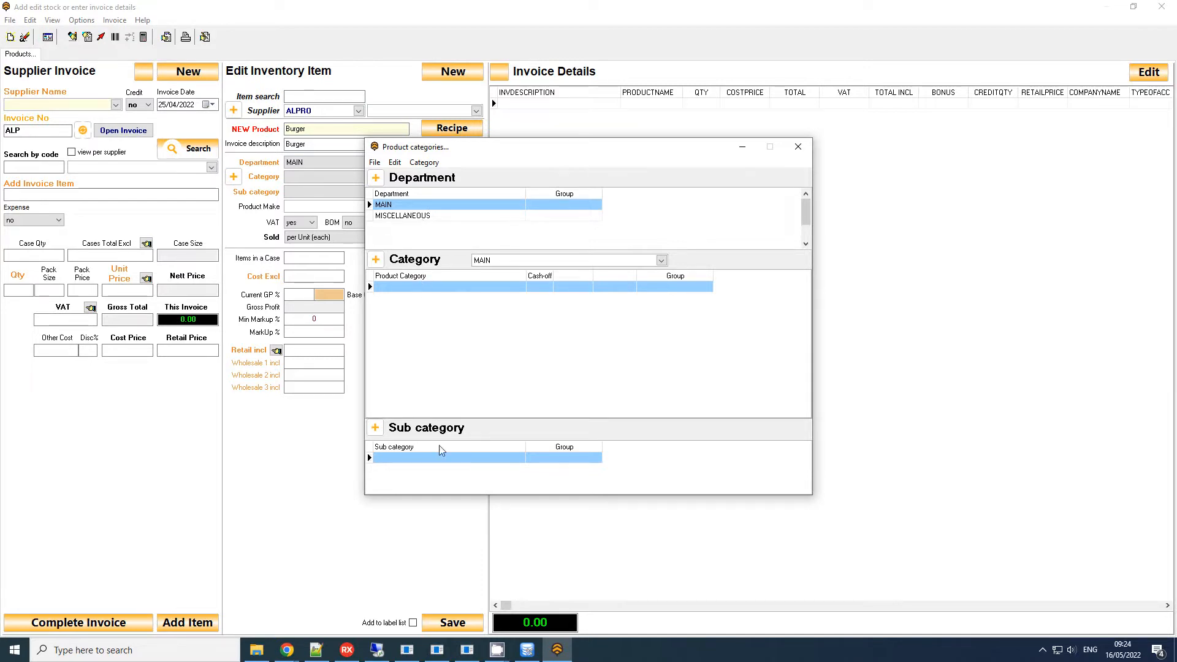
{"action": "left_click", "coordinate": [376, 259]}
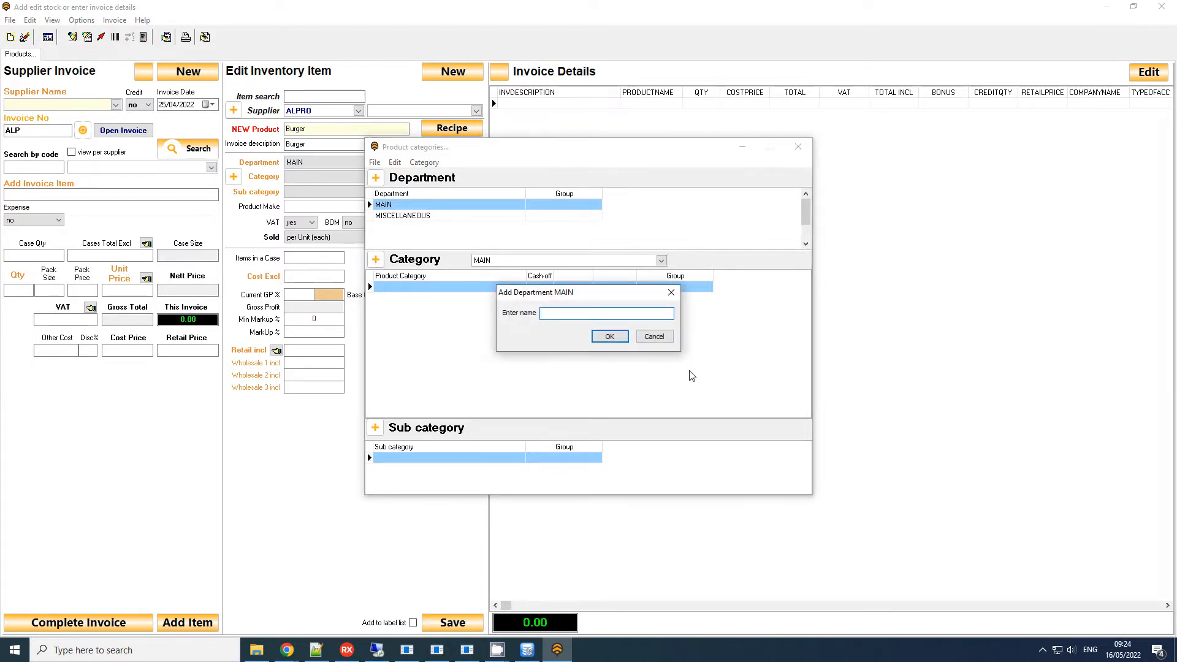
{"action": "type", "text": "FOOD"}
{"action": "key", "text": "Return"}
{"action": "key", "text": "Return"}
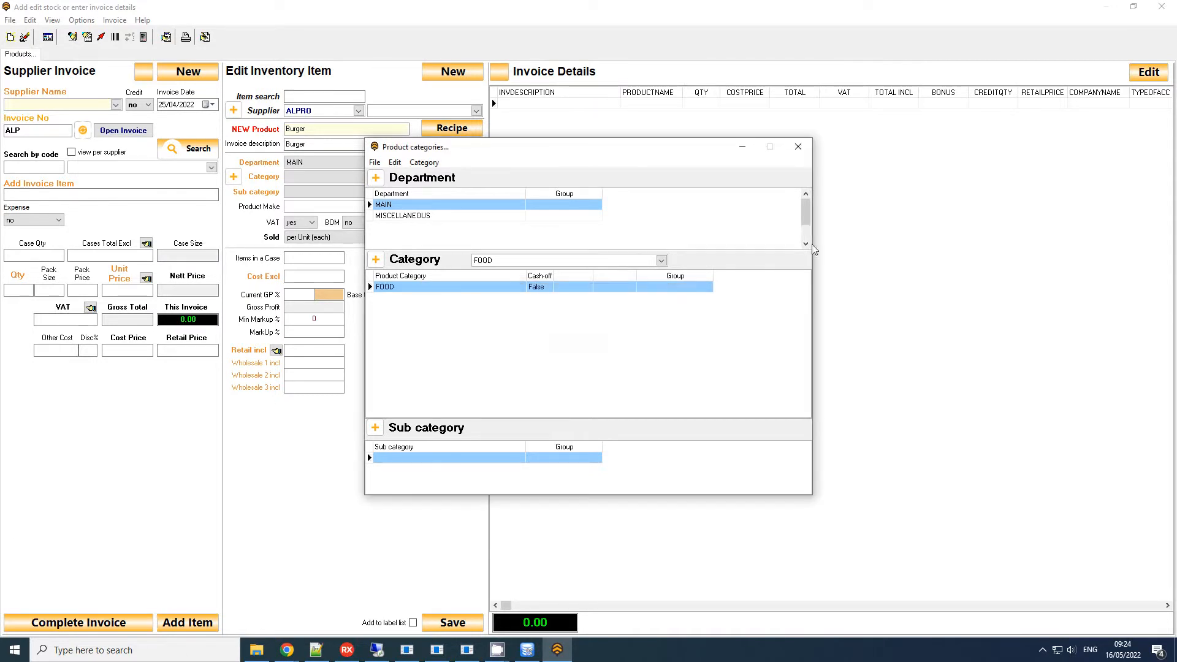
{"action": "left_click", "coordinate": [798, 147]}
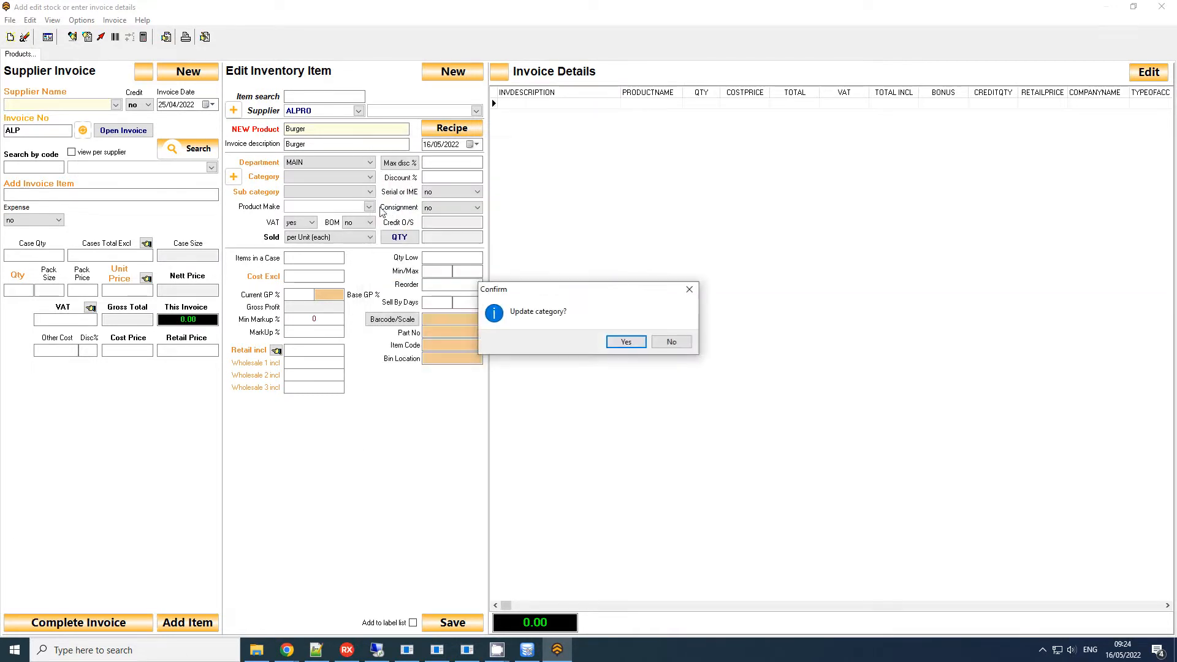
{"action": "left_click", "coordinate": [636, 348]}
{"action": "left_click", "coordinate": [233, 176]}
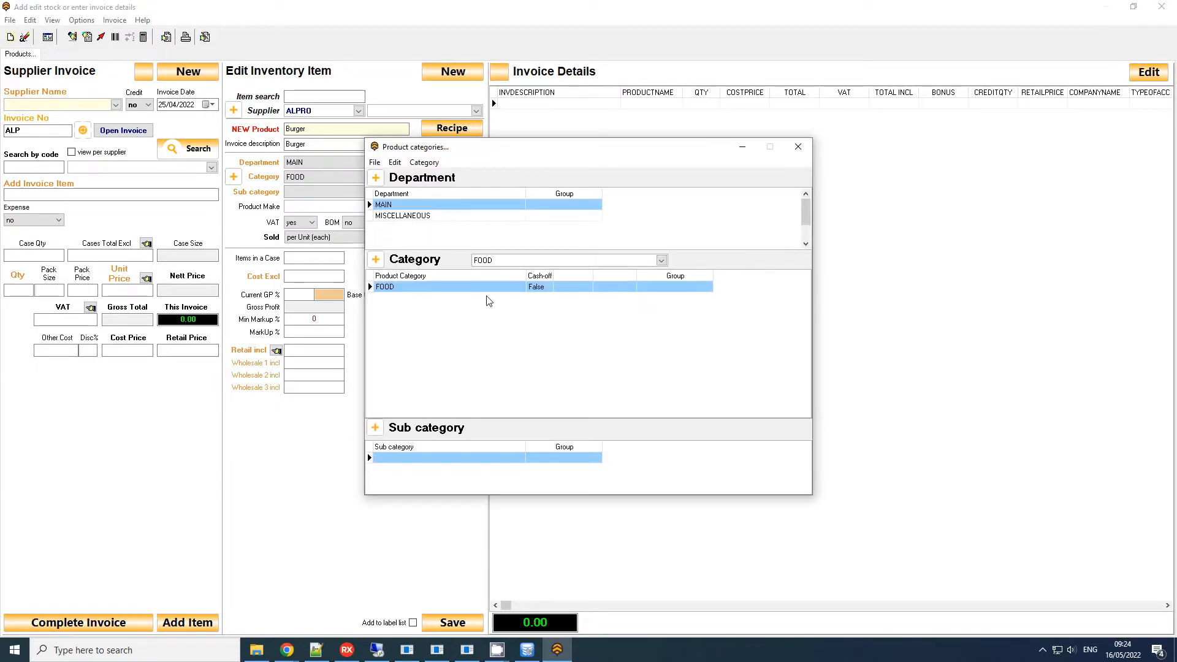
{"action": "left_click", "coordinate": [798, 147]}
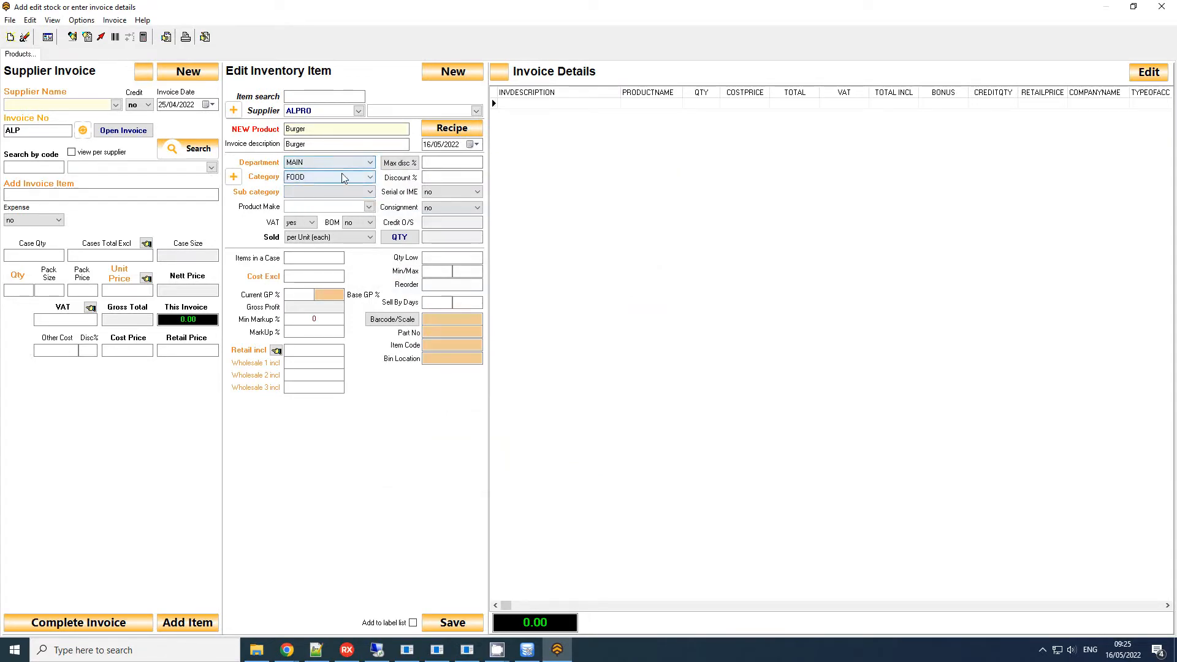
- Set the Burger item's cost excluding VAT to 10 and its retail price including VAT to 85
{"action": "left_click", "coordinate": [432, 179]}
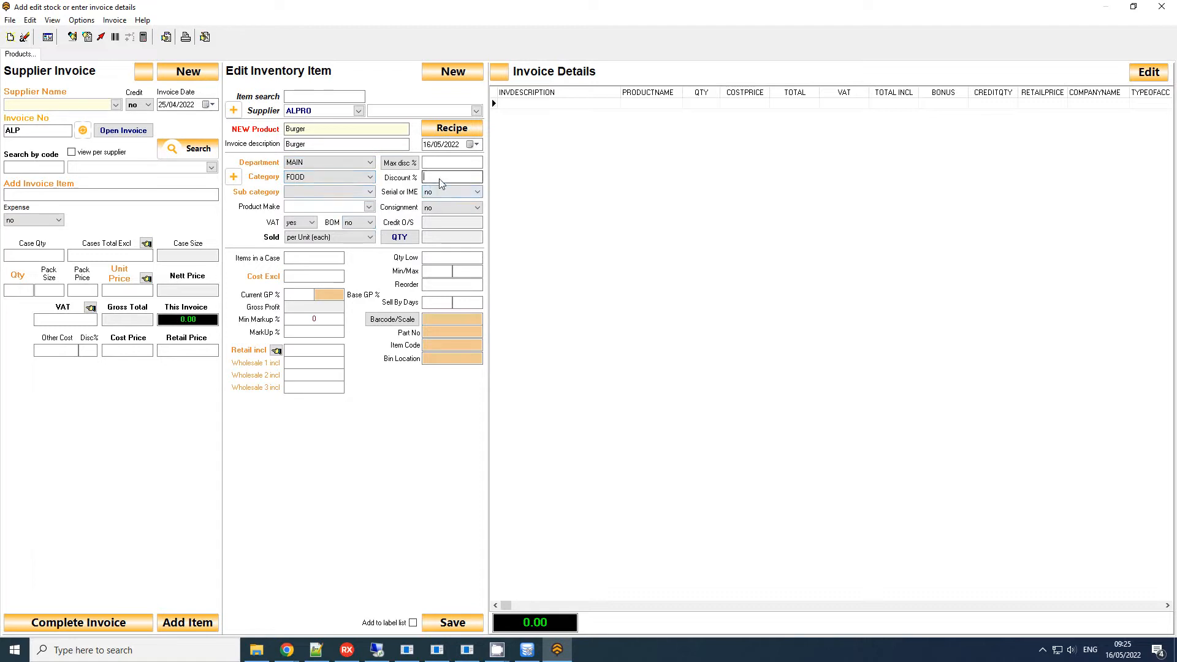
{"action": "left_click", "coordinate": [447, 163]}
{"action": "left_click", "coordinate": [329, 281]}
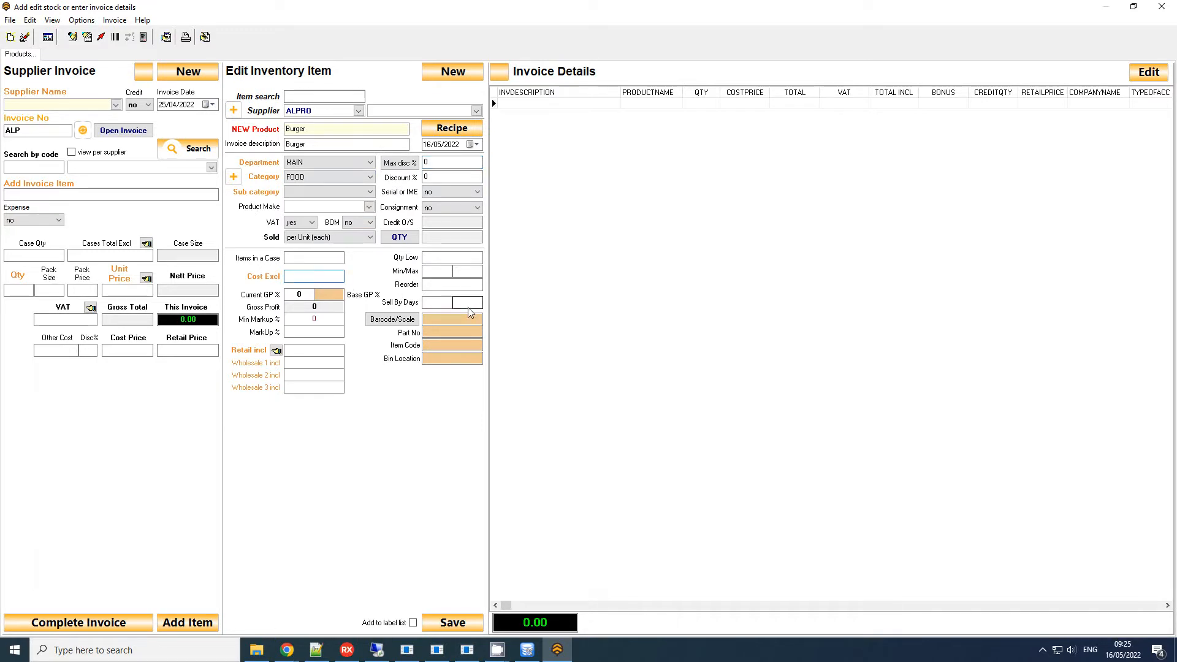
{"action": "type", "text": "10"}
{"action": "key", "text": "Tab"}
{"action": "key", "text": "Tab"}
{"action": "key", "text": "Tab"}
{"action": "type", "text": "85"}
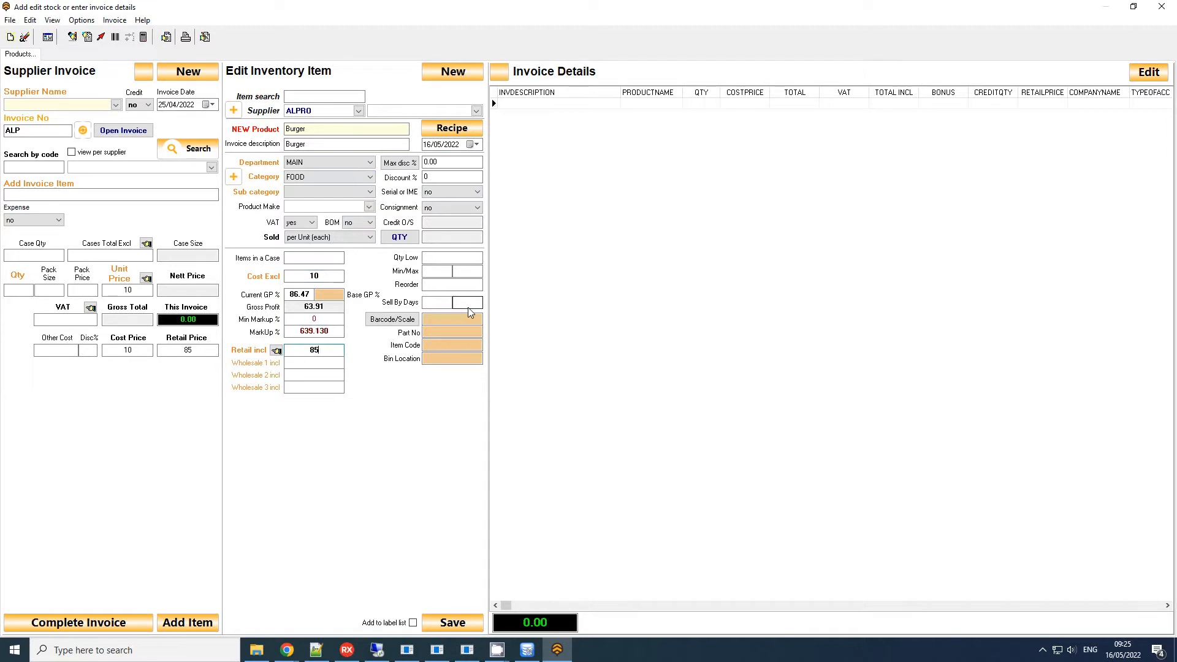
{"action": "key", "text": "Tab"}
- Add barcode flag 21 with code size 4 and price size 6, and save Burger as a new ALPRO product
{"action": "left_click", "coordinate": [381, 325]}
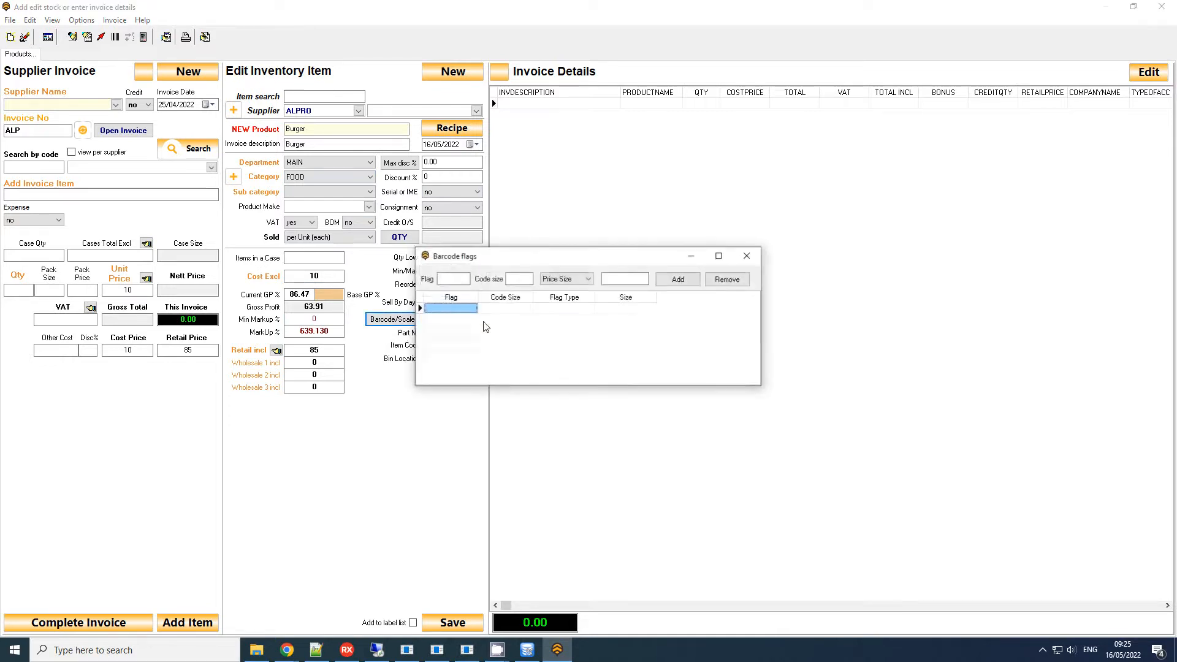
{"action": "left_click", "coordinate": [444, 280]}
{"action": "type", "text": "21"}
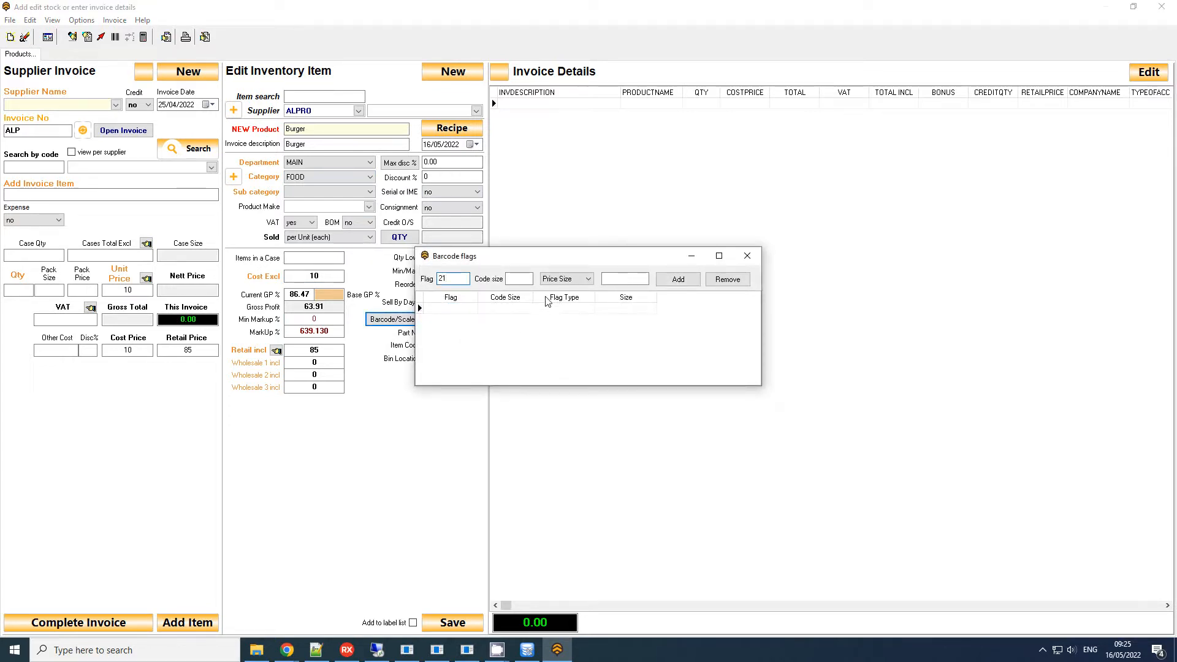
{"action": "left_click", "coordinate": [523, 280]}
{"action": "type", "text": "4"}
{"action": "left_click", "coordinate": [622, 278]}
{"action": "type", "text": "6"}
{"action": "left_click", "coordinate": [692, 281]}
{"action": "left_click", "coordinate": [747, 255]}
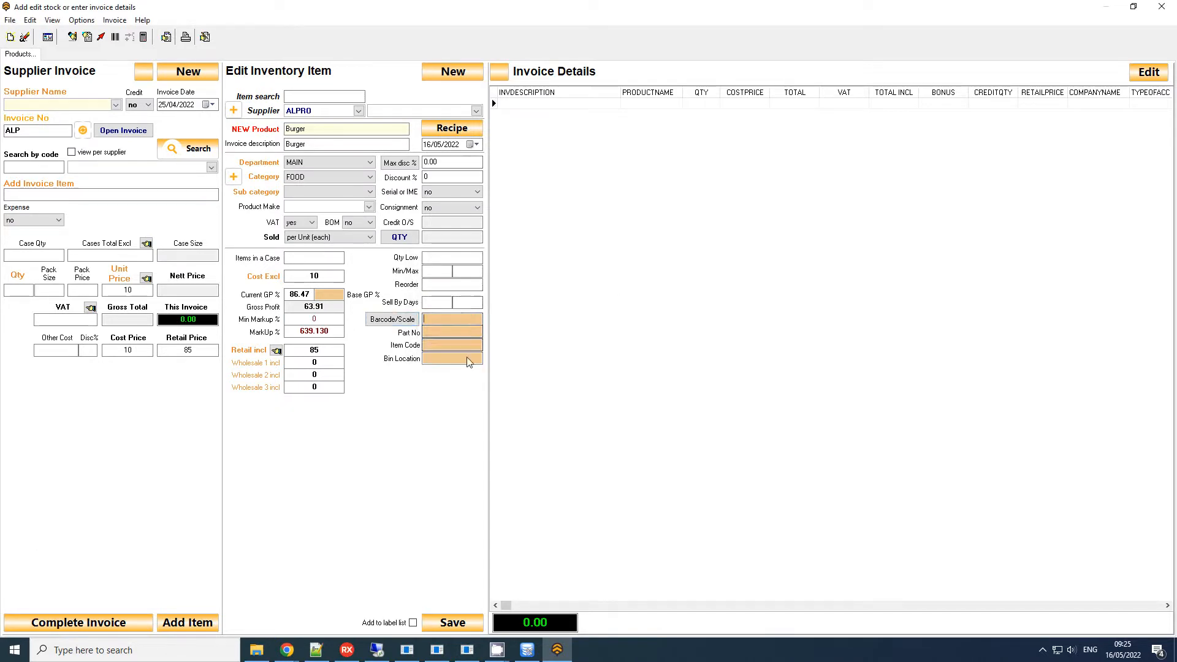
{"action": "left_click", "coordinate": [455, 624]}
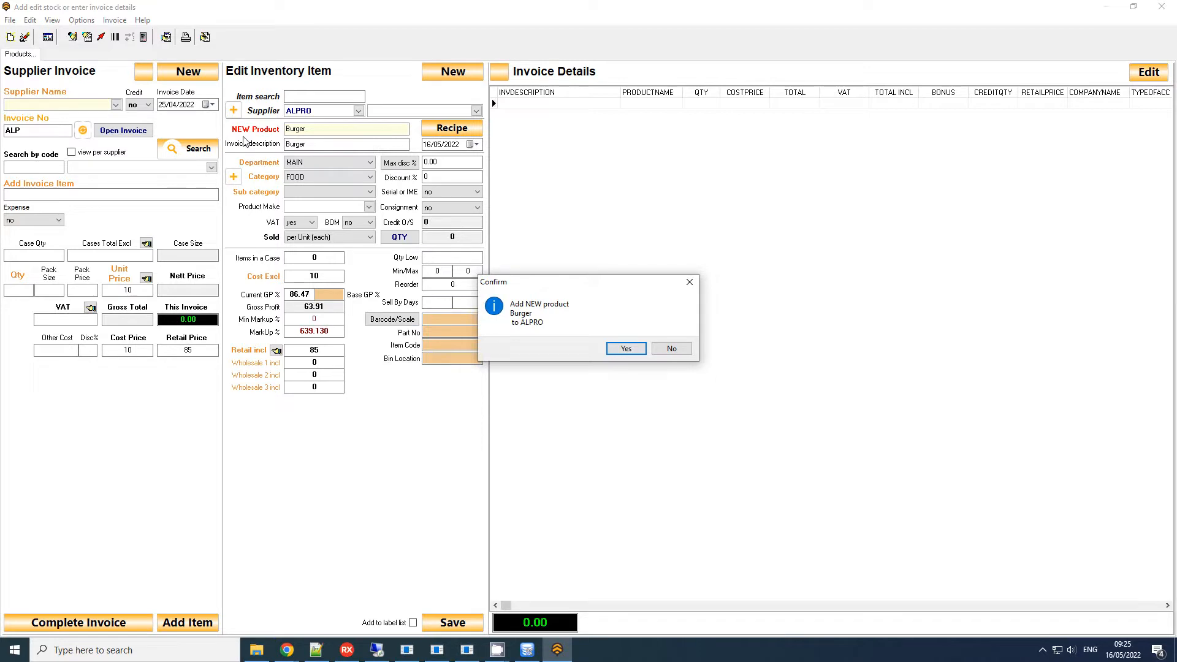
{"action": "left_click", "coordinate": [625, 348]}
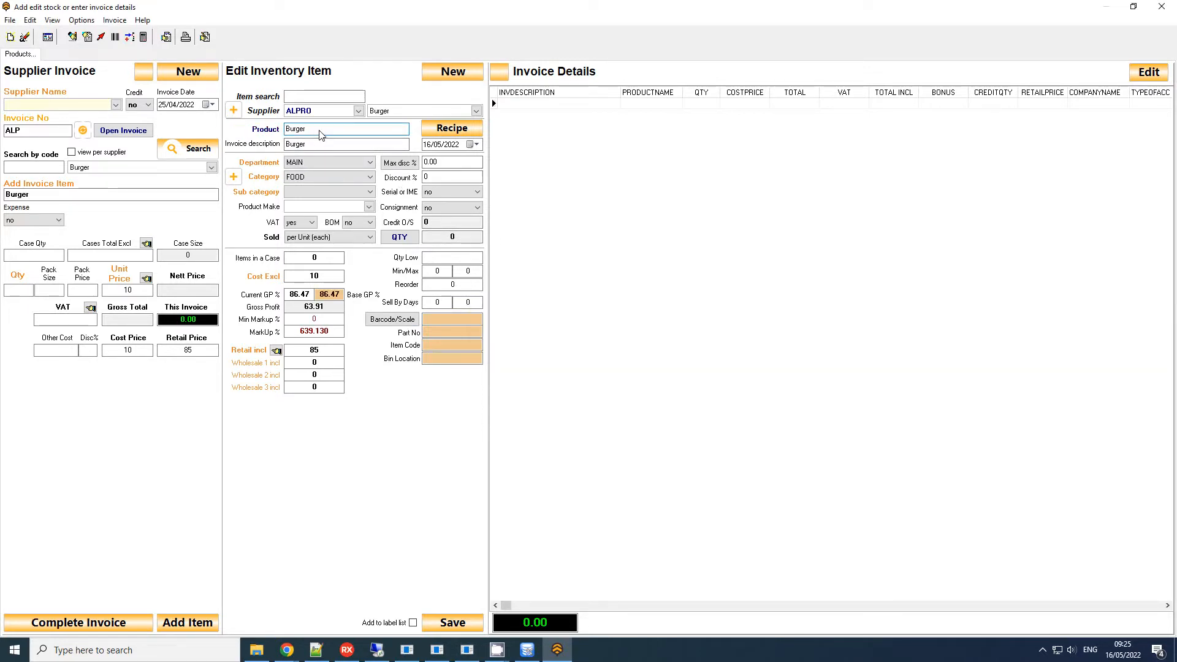
- Try to rename the saved product by adding 250g directly in its product name field, and reload the original Burger item
{"action": "left_click_drag", "start_coordinate": [320, 134], "coordinate": [259, 135]}
{"action": "left_click", "coordinate": [358, 134]}
{"action": "type", "text": "250g"}
{"action": "key", "text": "Return"}
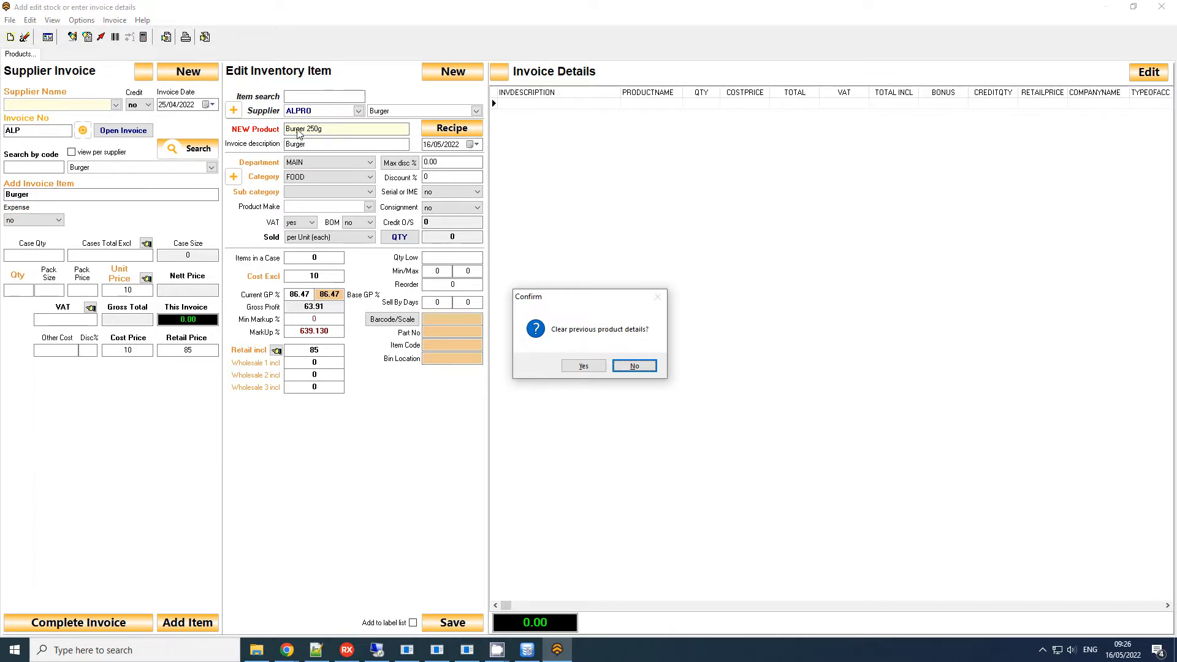
{"action": "left_click", "coordinate": [618, 366]}
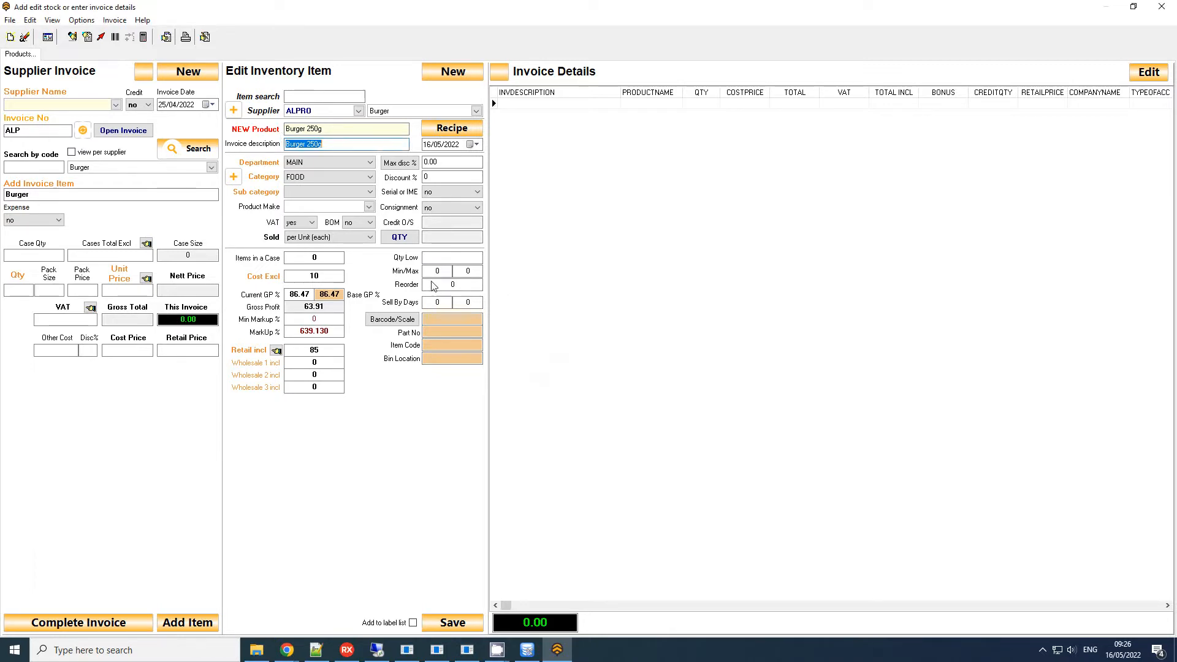
{"action": "left_click", "coordinate": [378, 111]}
{"action": "left_click", "coordinate": [272, 122]}
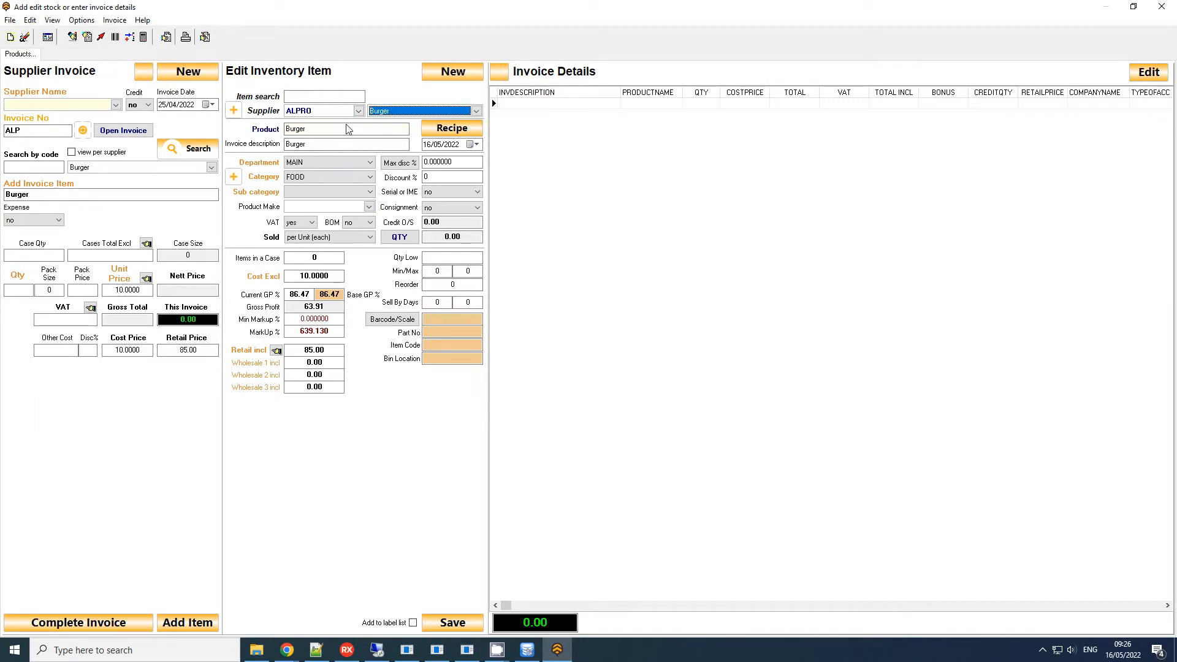
- Rename the Burger product with the name change function, setting both its name and invoice description to Burger 250g
{"action": "left_click", "coordinate": [37, 22]}
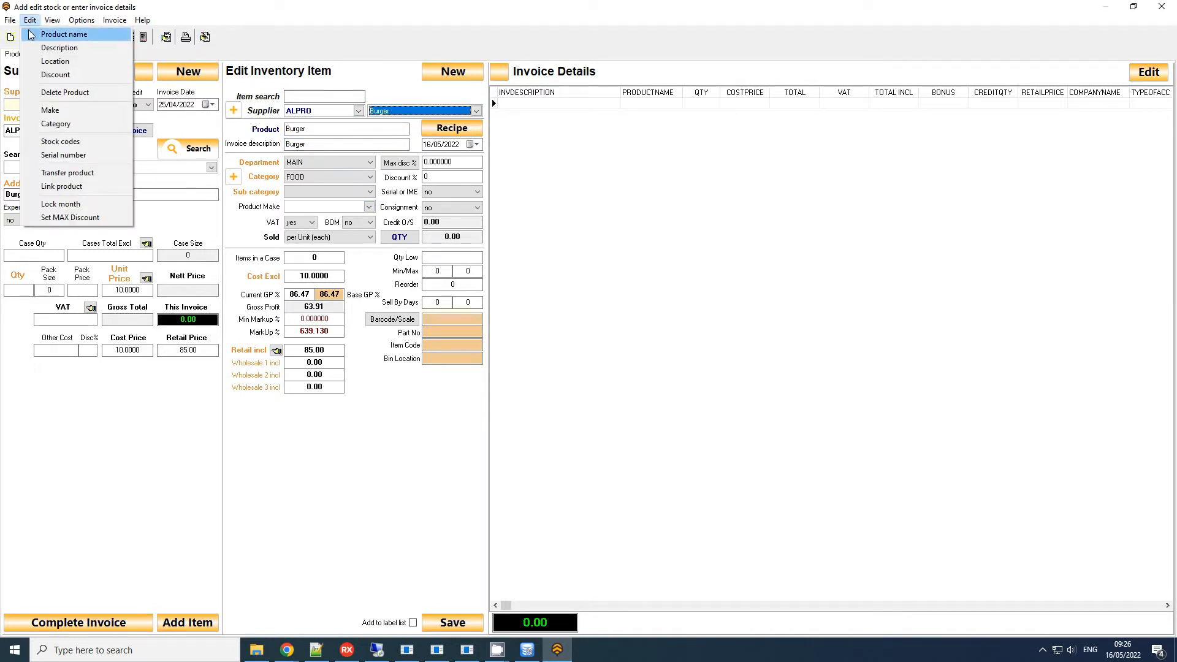
{"action": "left_click", "coordinate": [39, 35]}
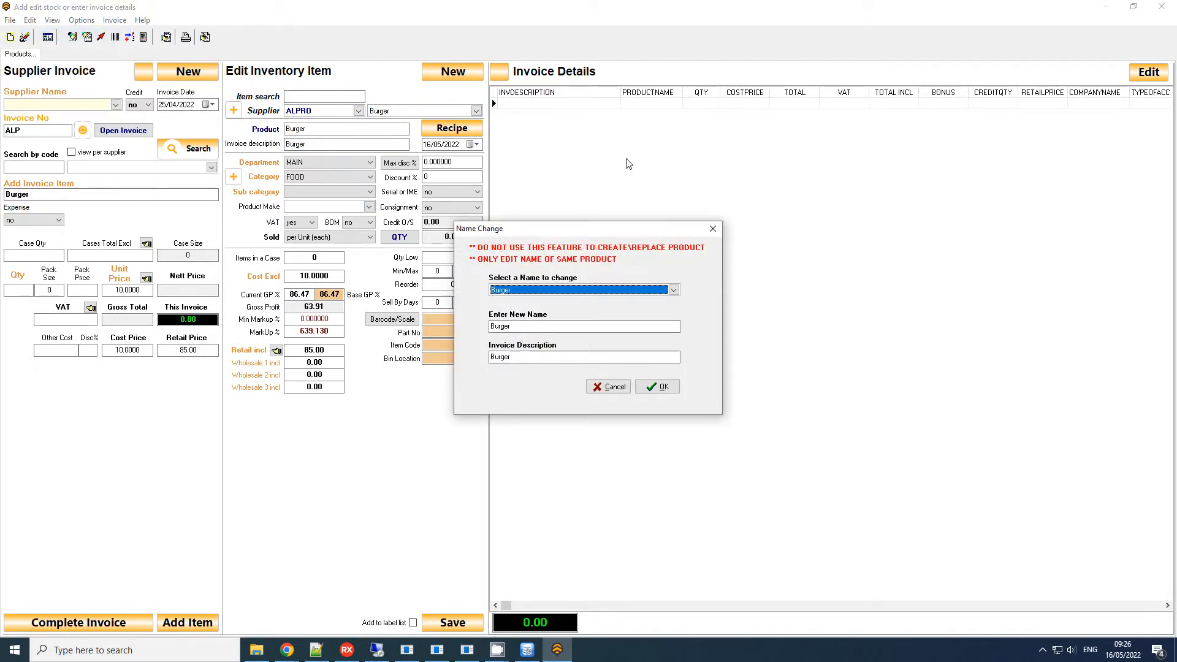
{"action": "left_click", "coordinate": [539, 326]}
{"action": "type", "text": "25"}
{"action": "type", "text": "0"}
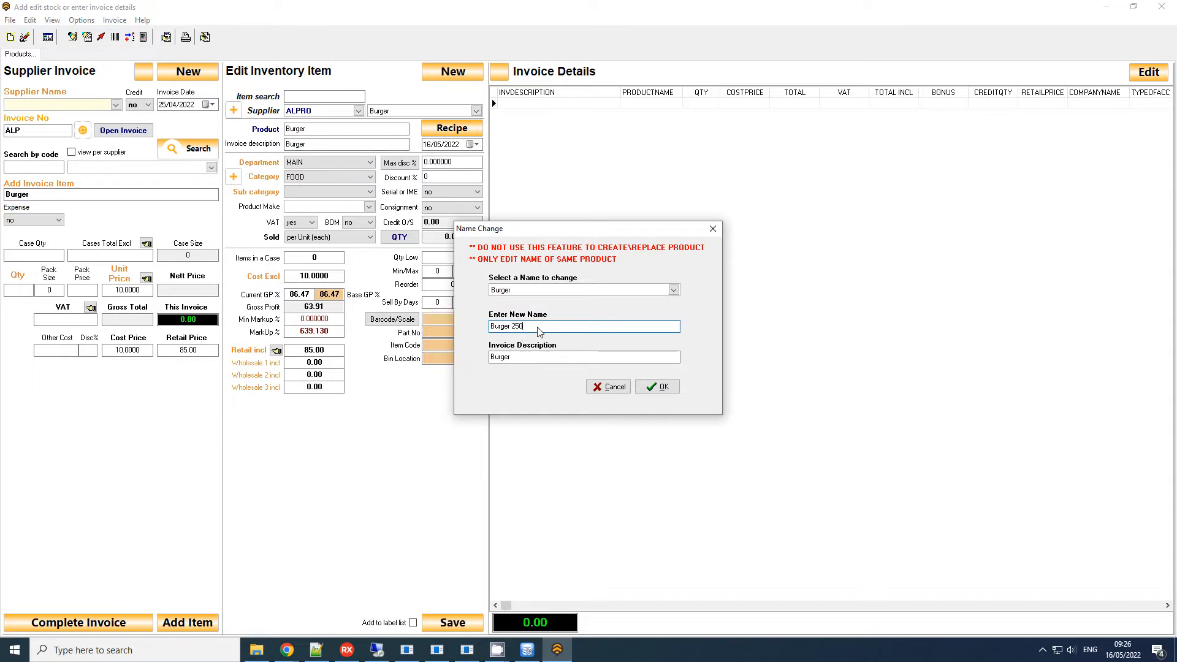
{"action": "type", "text": "g"}
{"action": "key", "text": "Tab"}
{"action": "left_click", "coordinate": [554, 359]}
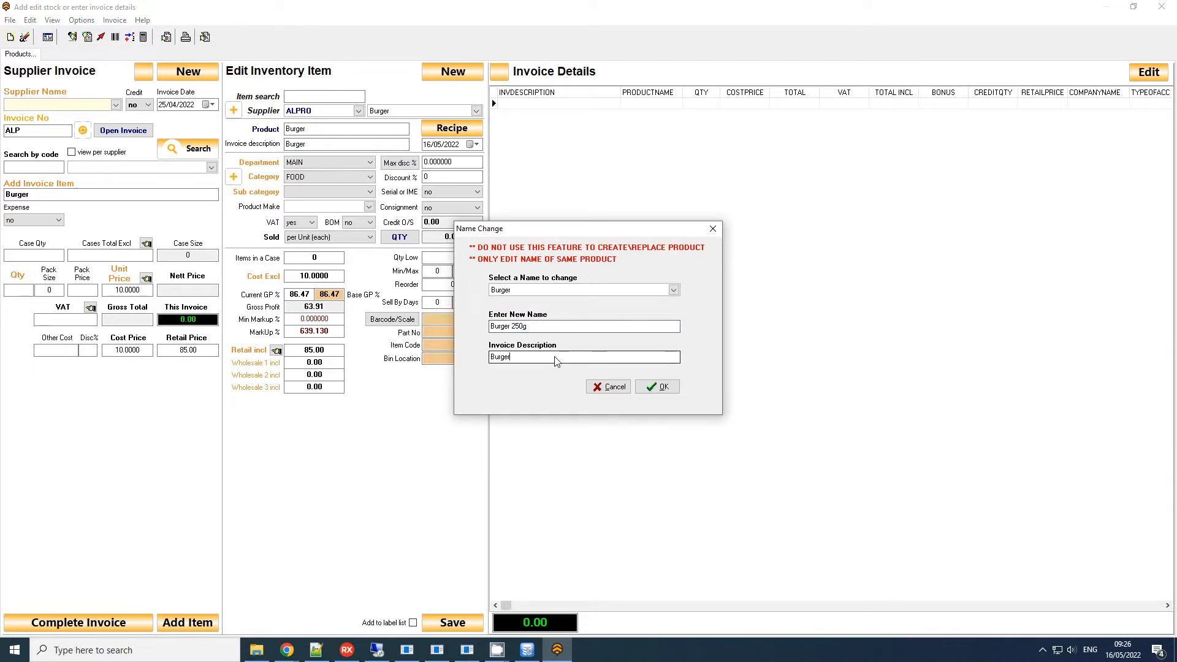
{"action": "type", "text": "250g"}
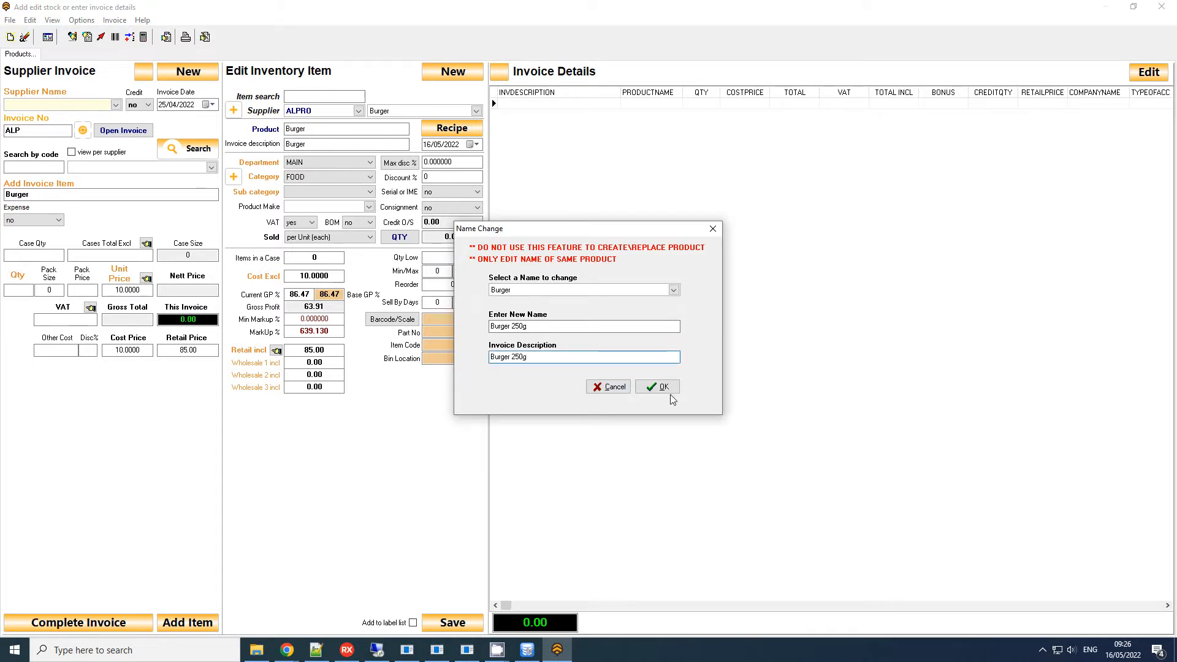
{"action": "left_click", "coordinate": [637, 387]}
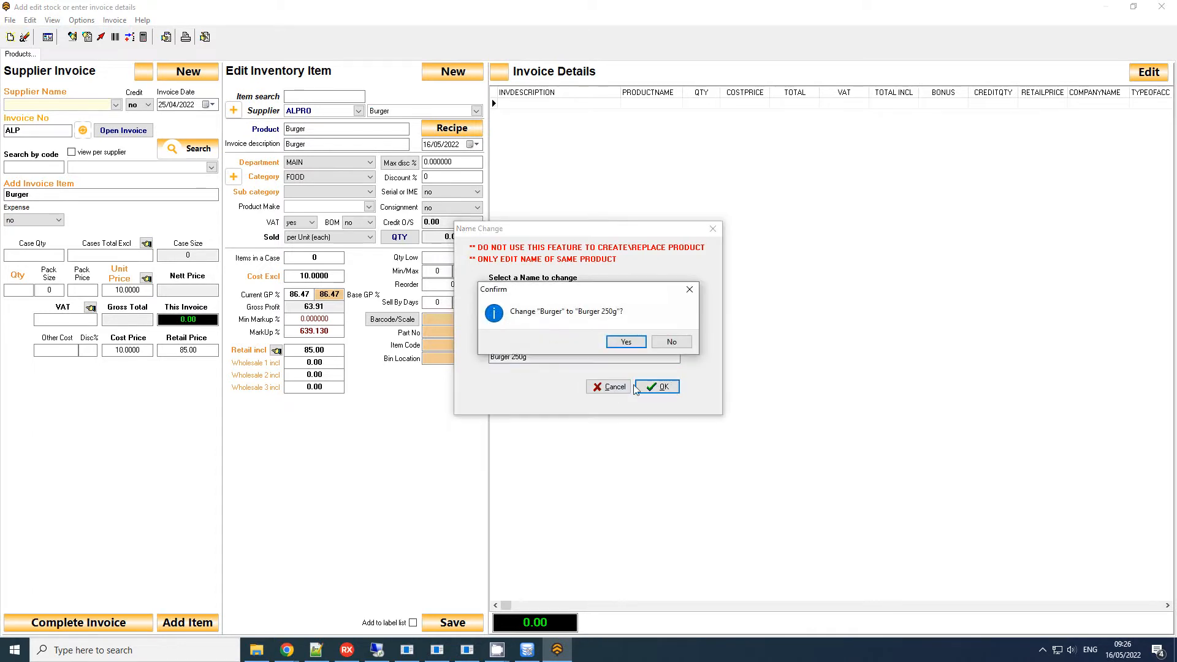
{"action": "left_click", "coordinate": [626, 342]}
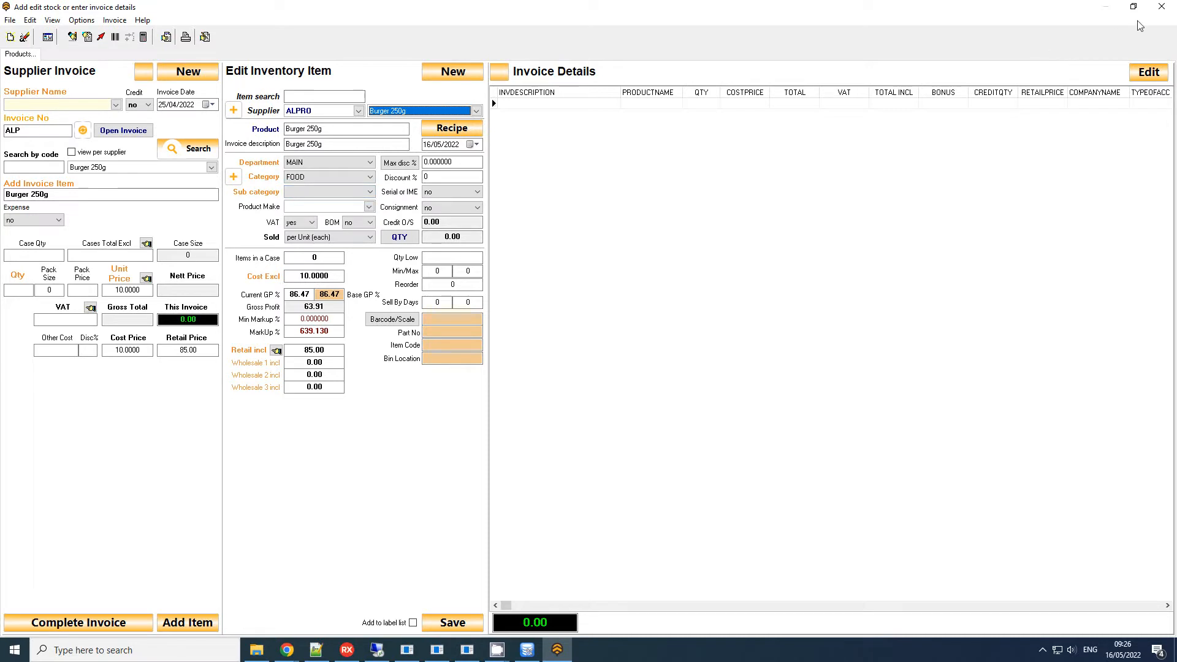
- Return to the inventory list, select Burger 250g and view the category filter options
{"action": "left_click", "coordinate": [1160, 6]}
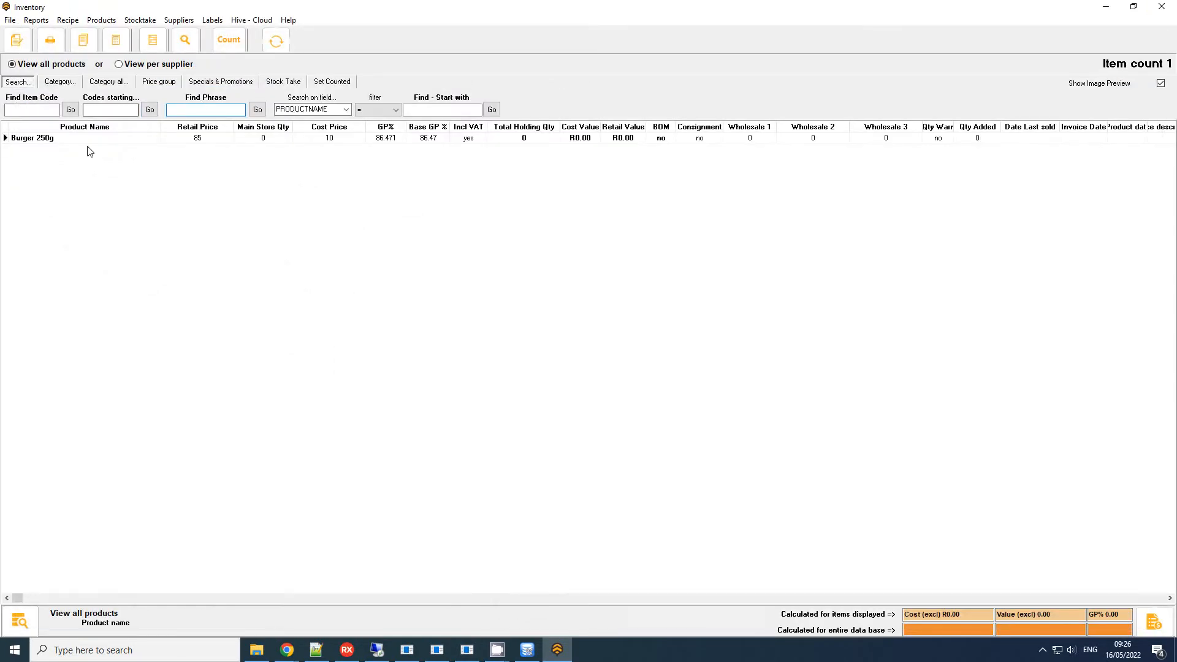
{"action": "left_click", "coordinate": [58, 140]}
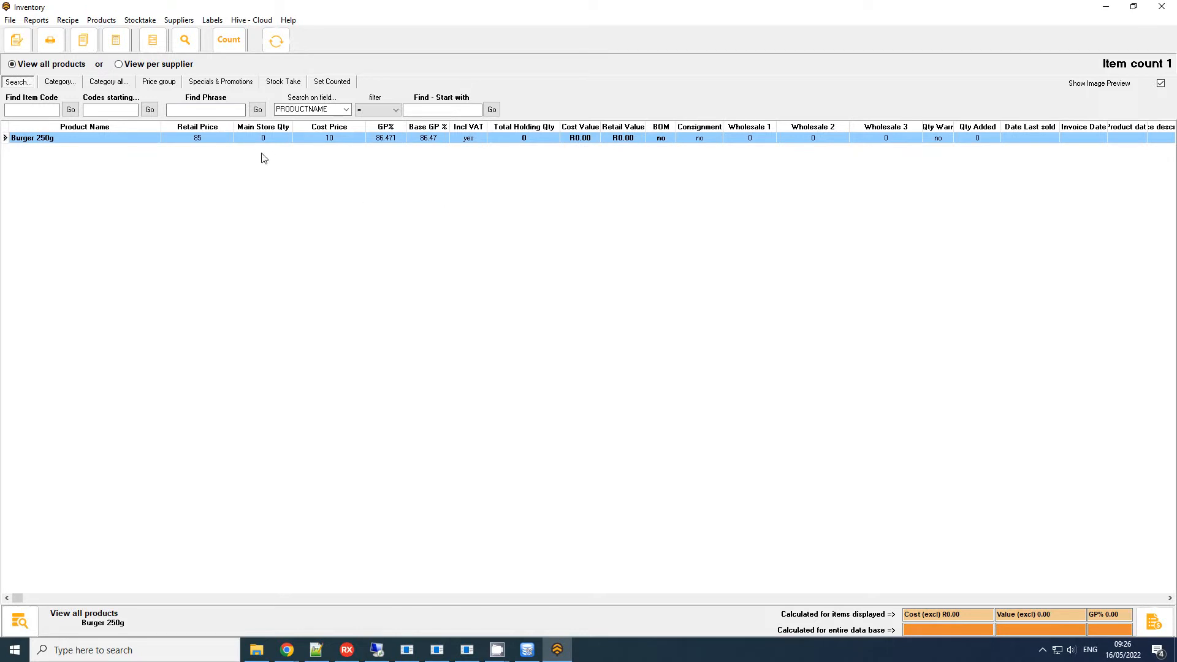
{"action": "left_click", "coordinate": [60, 84]}
{"action": "left_click", "coordinate": [108, 83]}
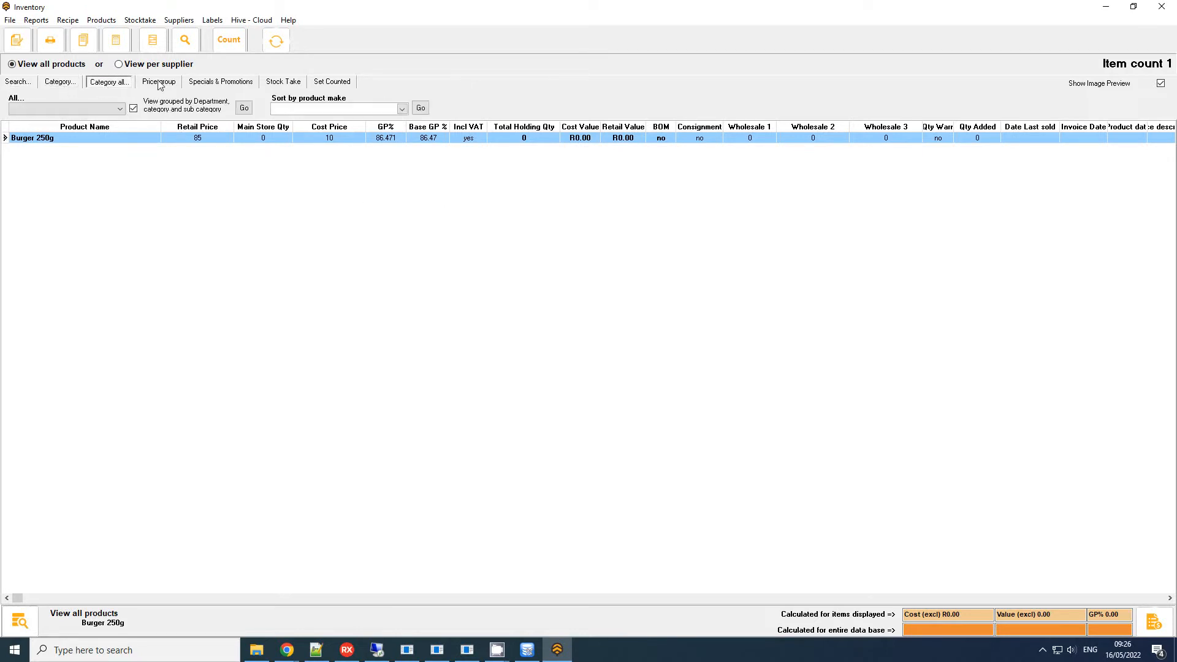
- Review the inventory's price group, specials and promotions, stock take and set counted options, and return to the search options
{"action": "left_click", "coordinate": [158, 83]}
{"action": "left_click", "coordinate": [204, 83]}
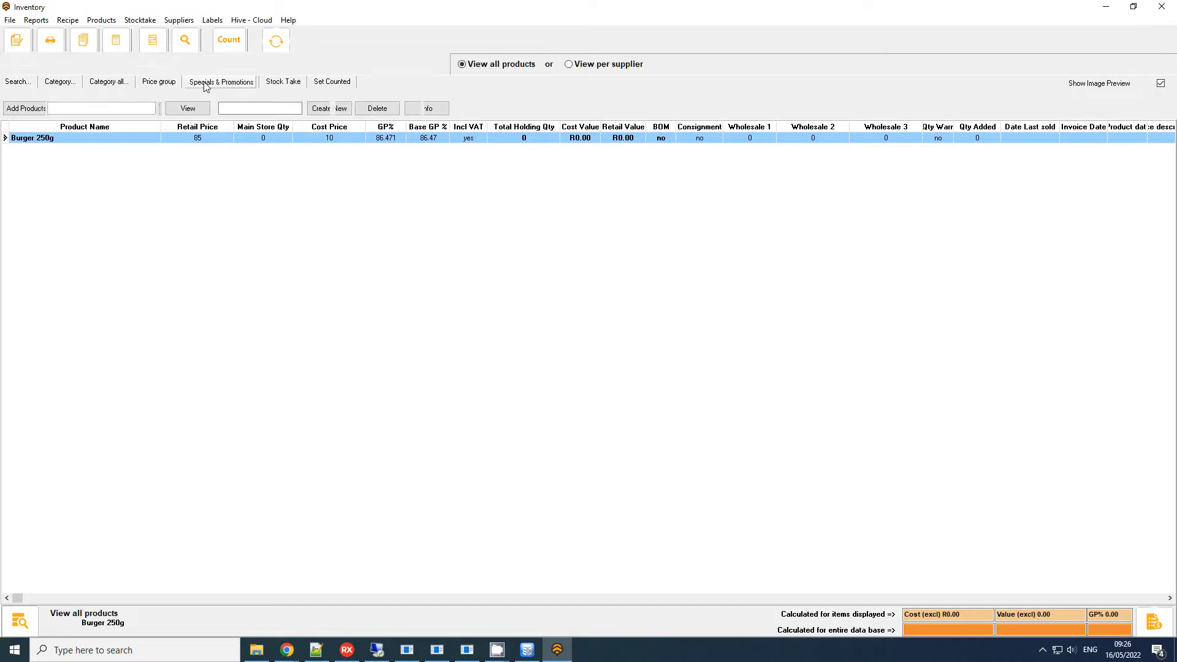
{"action": "left_click", "coordinate": [291, 83]}
{"action": "left_click", "coordinate": [321, 83]}
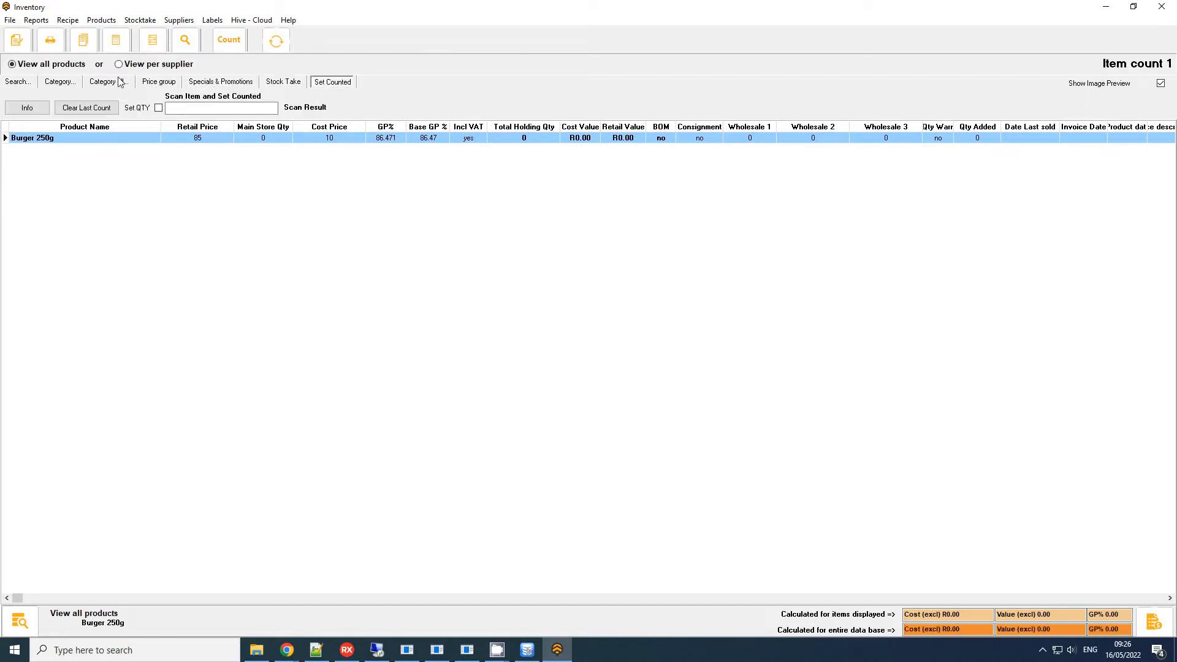
{"action": "left_click", "coordinate": [14, 85]}
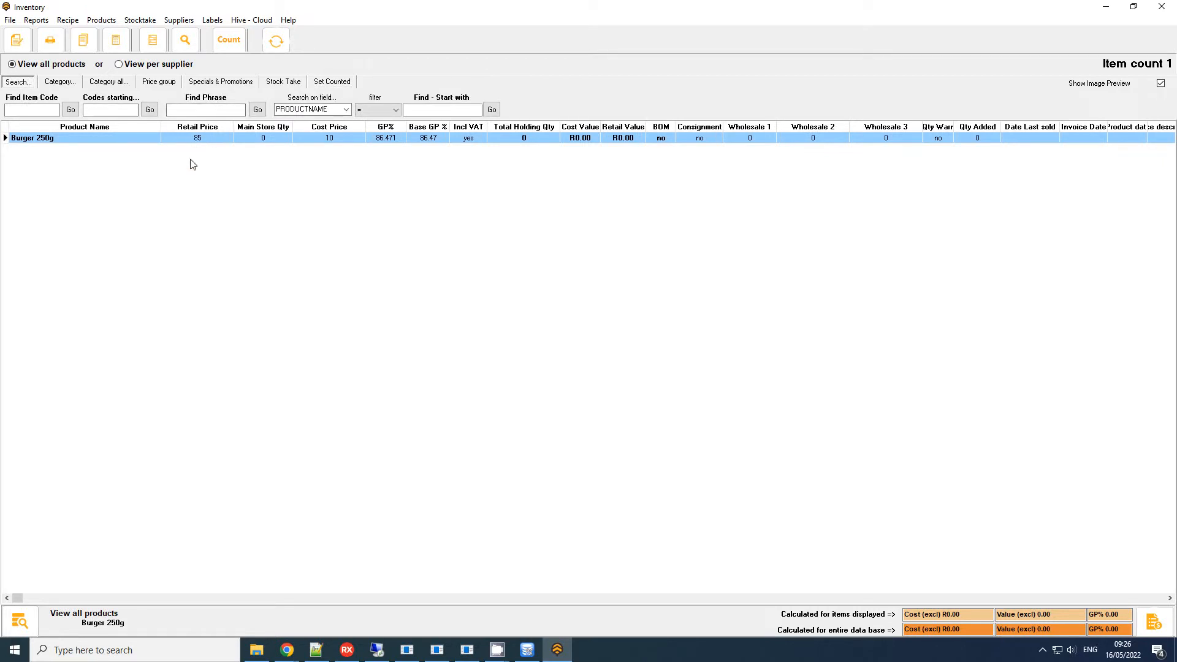
- Show the details area below the inventory list, and save item code B001 for the Burger 250g product
{"action": "left_click", "coordinate": [22, 628]}
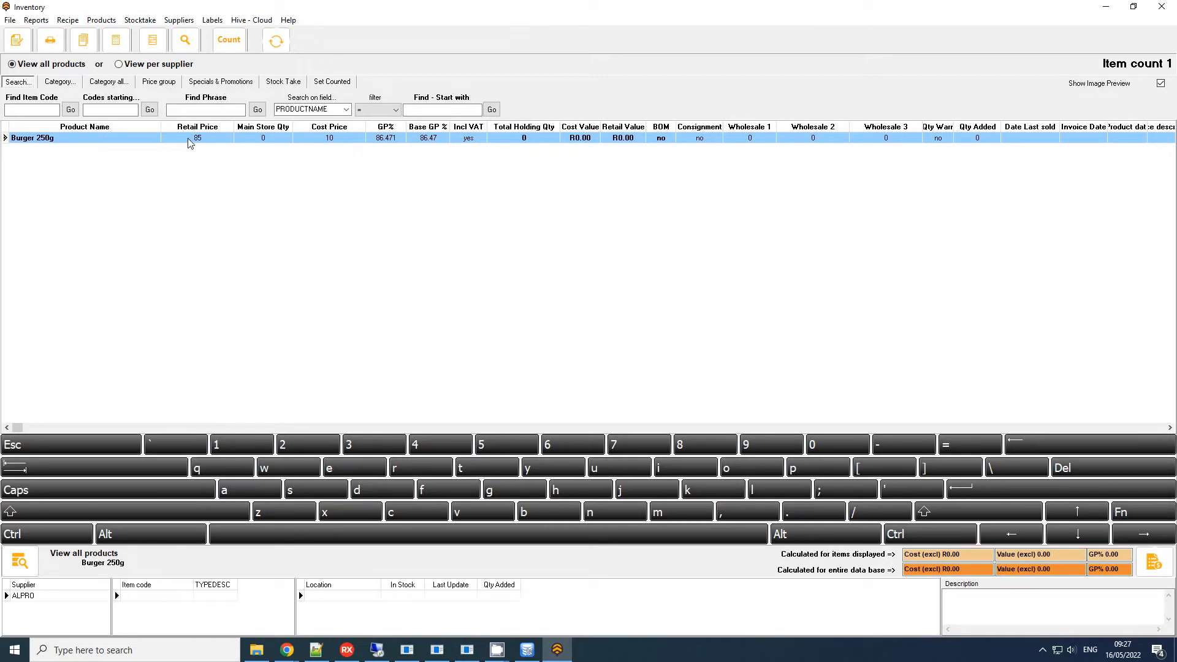
{"action": "left_click", "coordinate": [157, 597]}
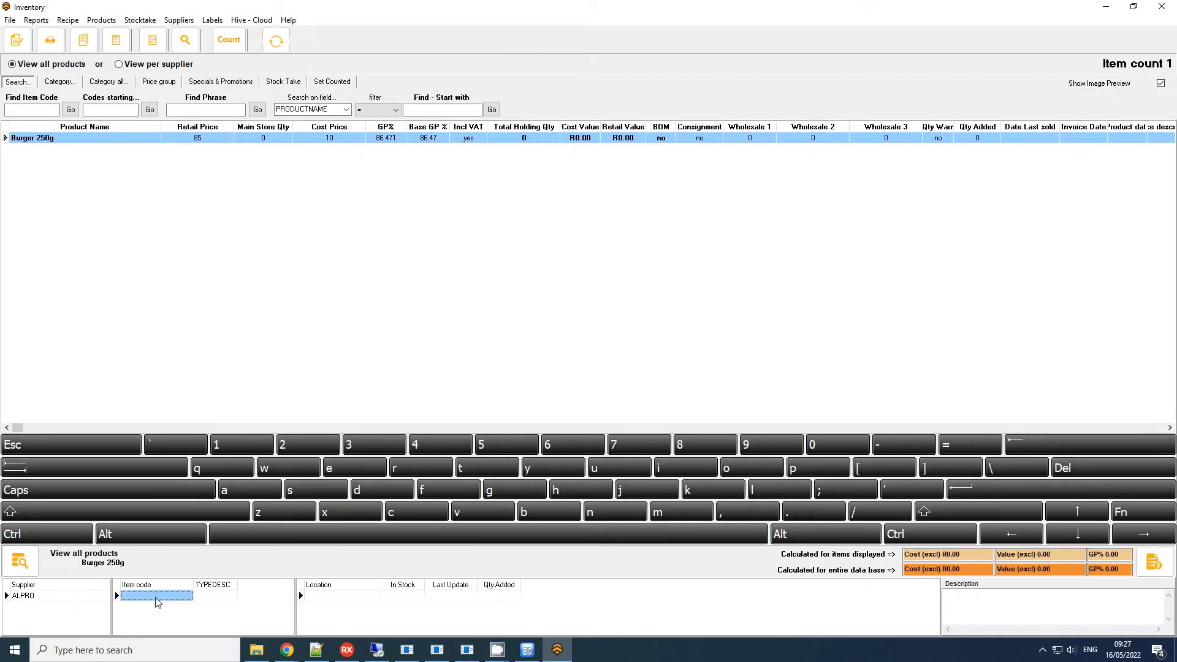
{"action": "double_click", "coordinate": [222, 137]}
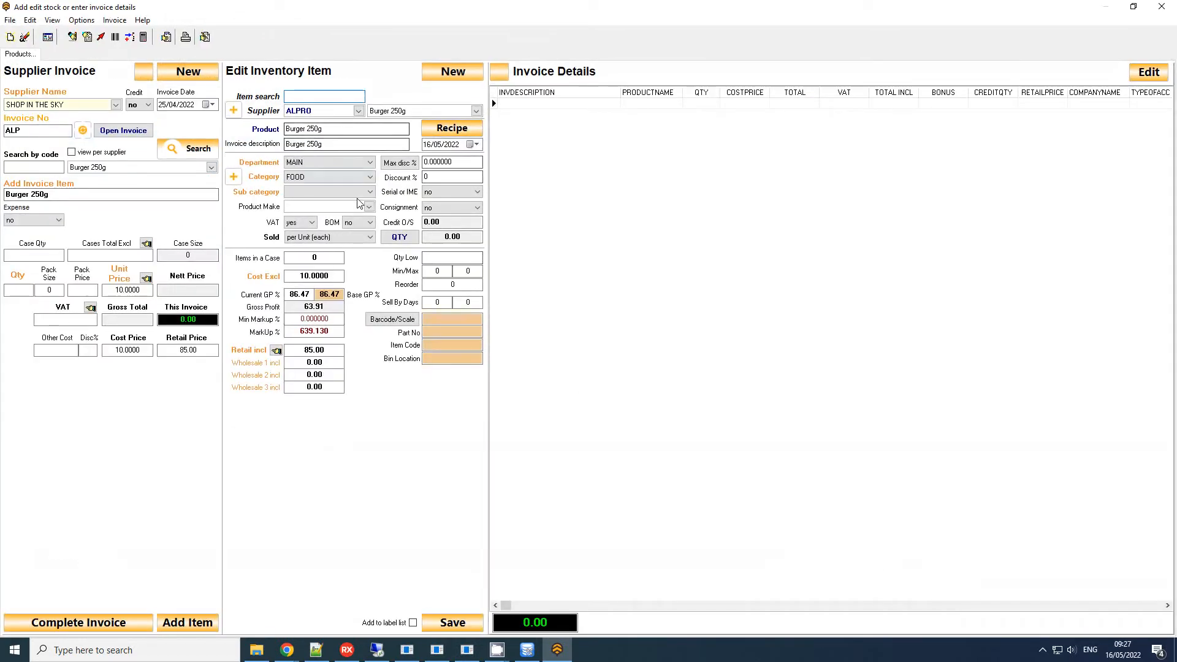
{"action": "left_click", "coordinate": [443, 330]}
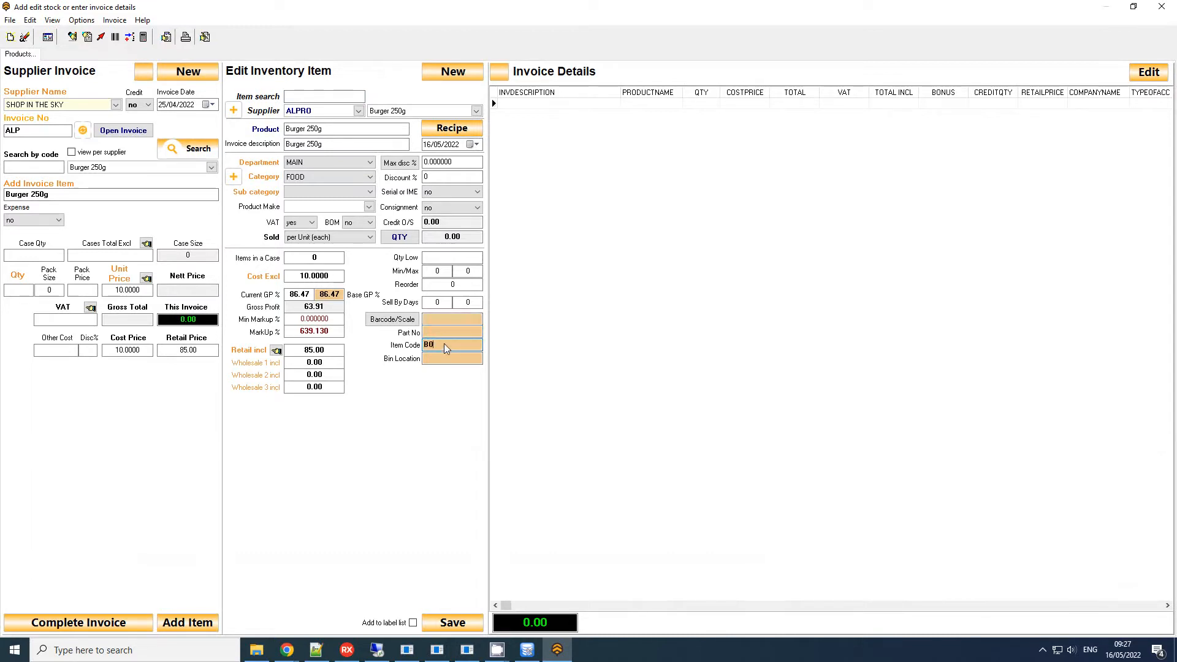
{"action": "left_click", "coordinate": [452, 622]}
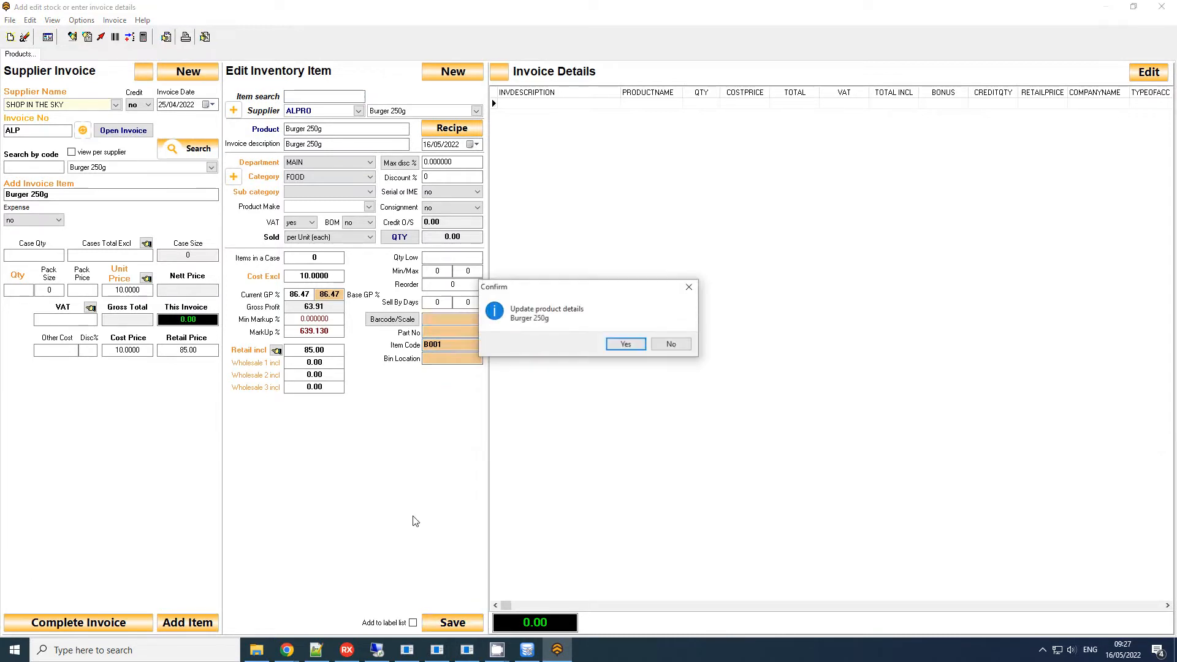
{"action": "left_click", "coordinate": [626, 344]}
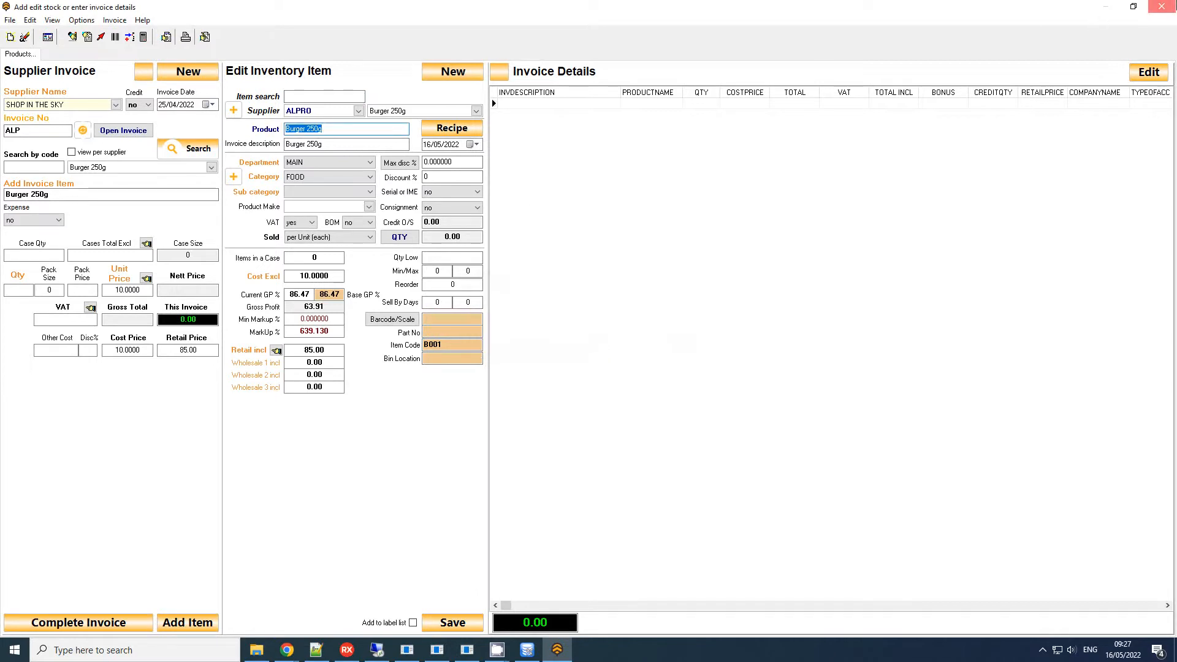
{"action": "left_click", "coordinate": [1162, 6]}
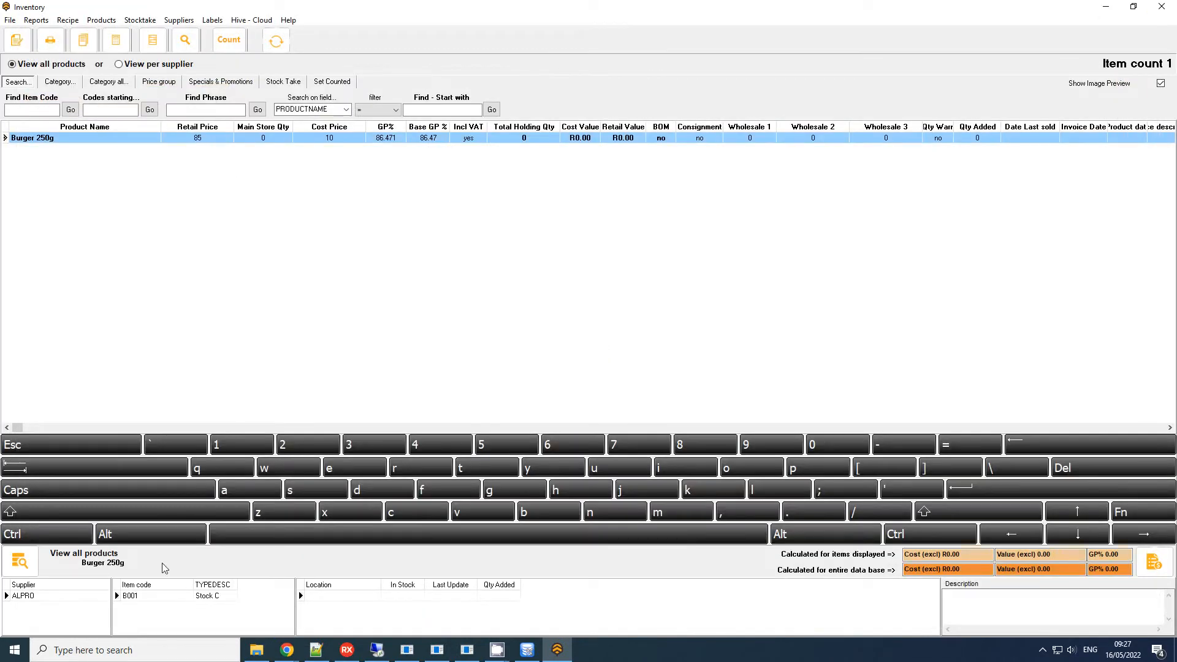
- Check the item code, location and description of Burger 250g, and the cost and value totals for displayed items and the entire database
{"action": "left_click", "coordinate": [166, 596]}
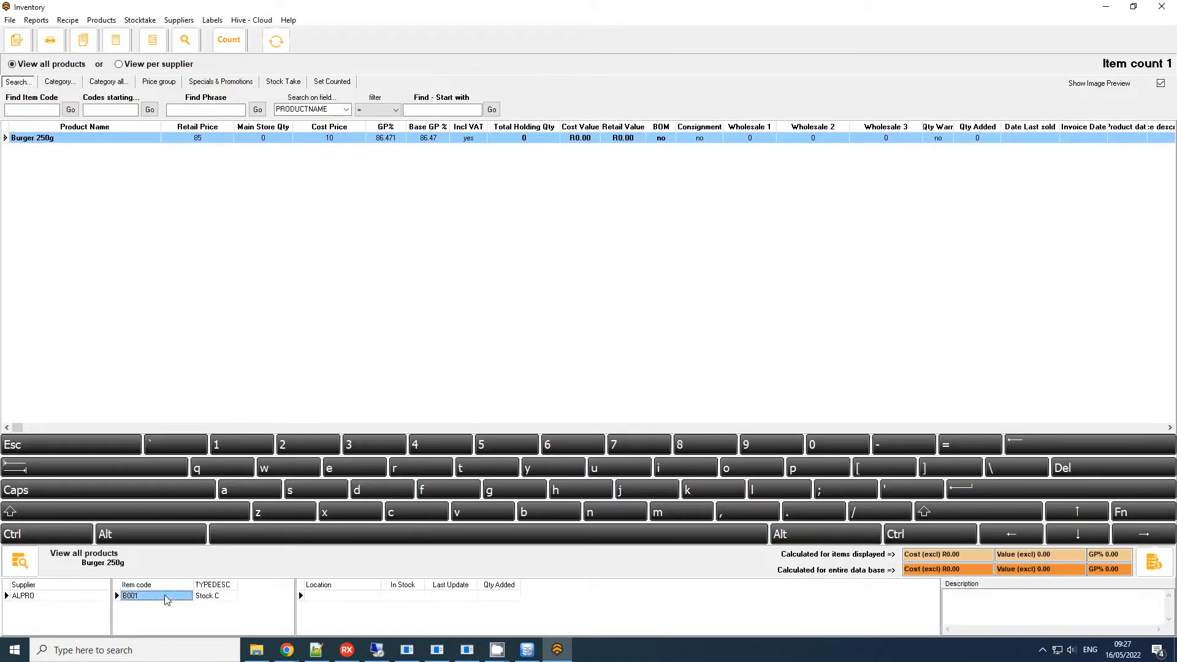
{"action": "left_click", "coordinate": [330, 595]}
{"action": "left_click", "coordinate": [1014, 595]}
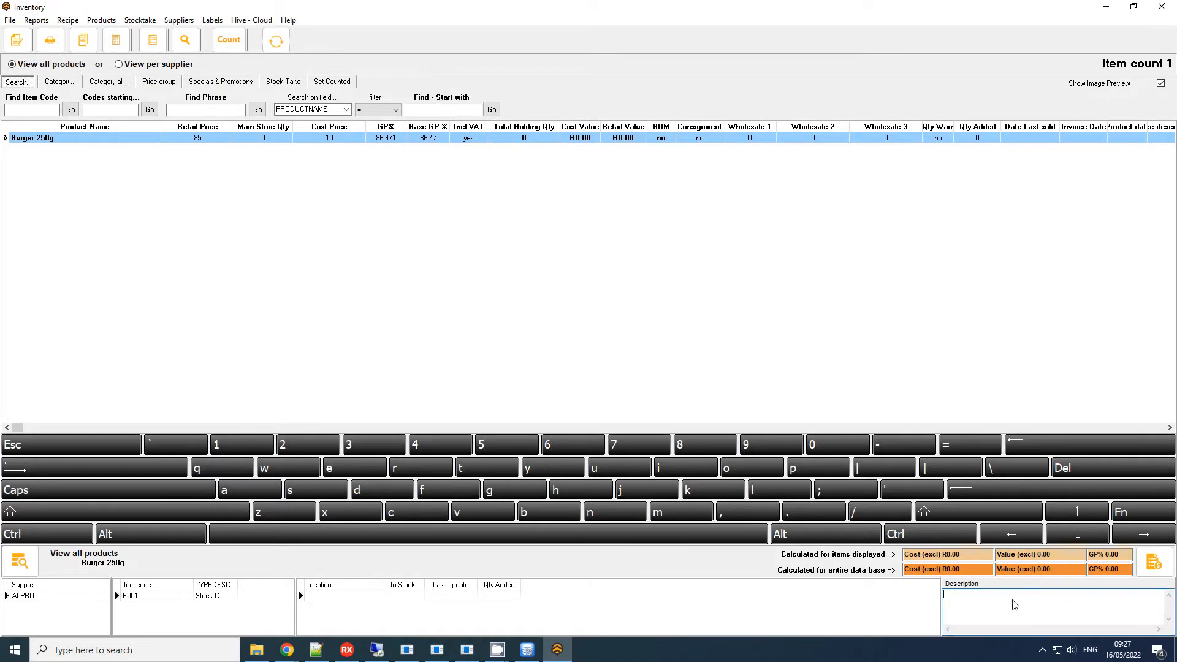
{"action": "left_click", "coordinate": [1080, 557]}
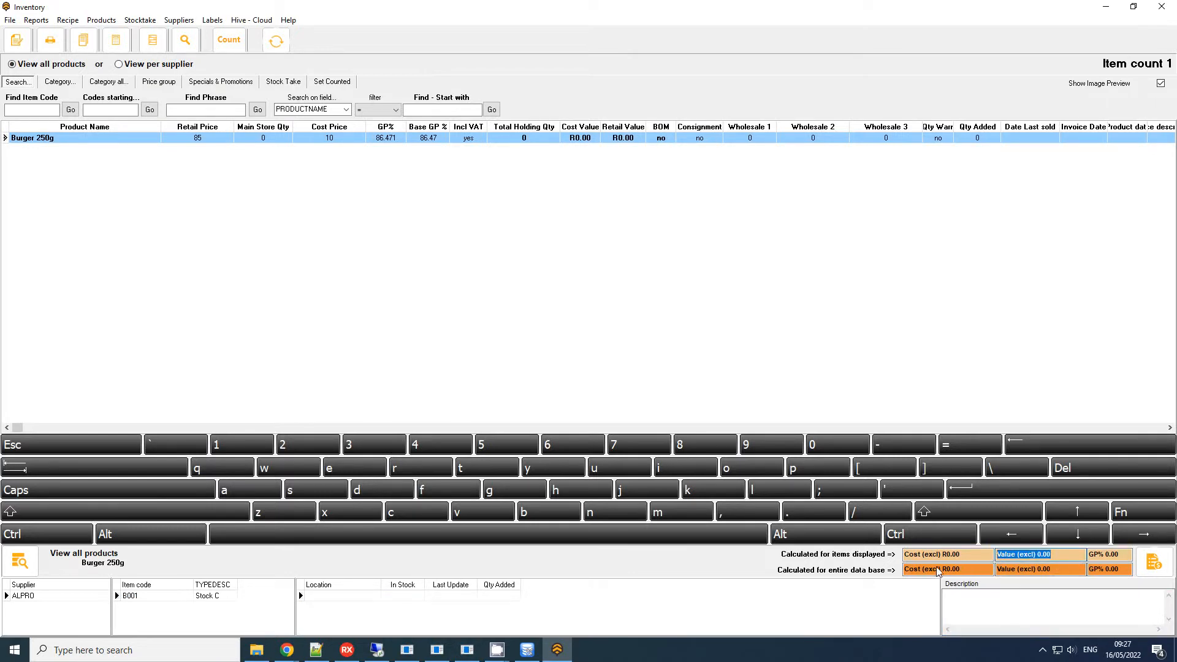
{"action": "left_click", "coordinate": [970, 554]}
{"action": "left_click", "coordinate": [975, 567]}
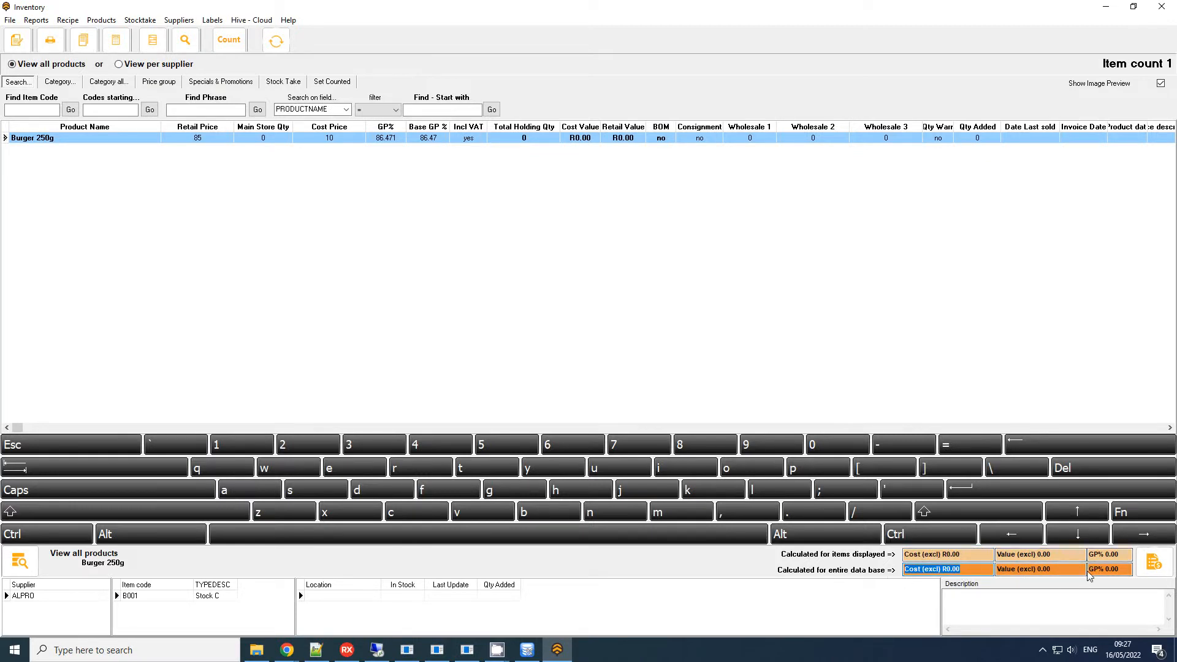
- Examine the total inventory report with its stockholding history, GP % and price basis options, and close it
{"action": "left_click", "coordinate": [1153, 569]}
{"action": "left_click", "coordinate": [759, 185]}
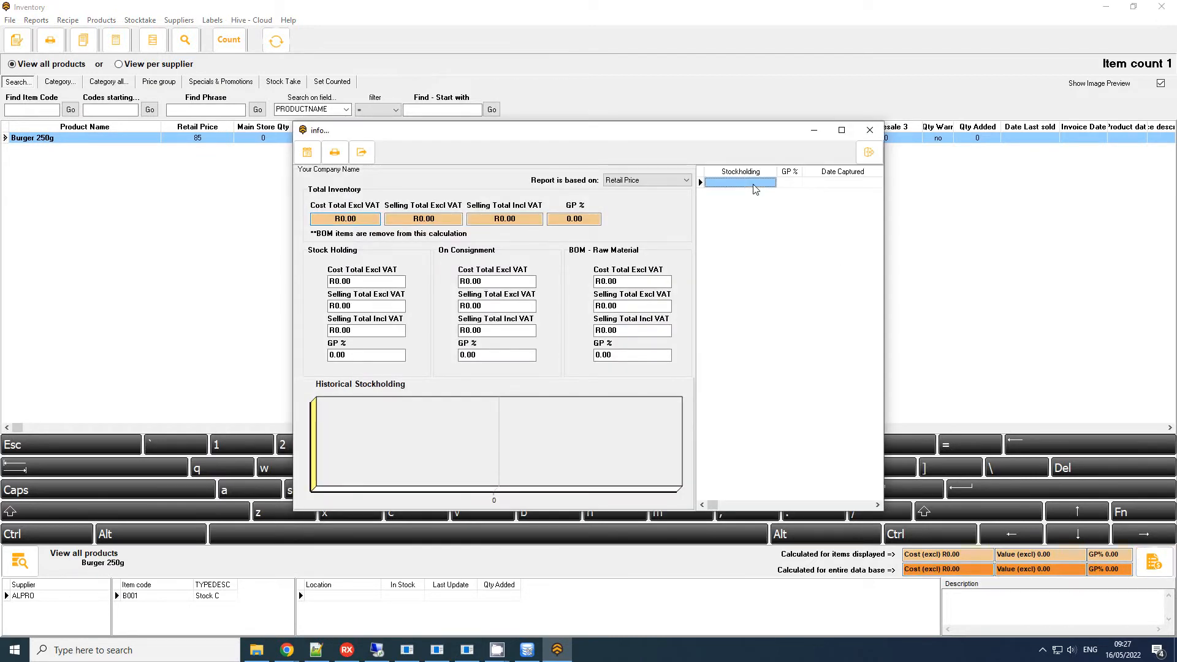
{"action": "left_click", "coordinate": [799, 183]}
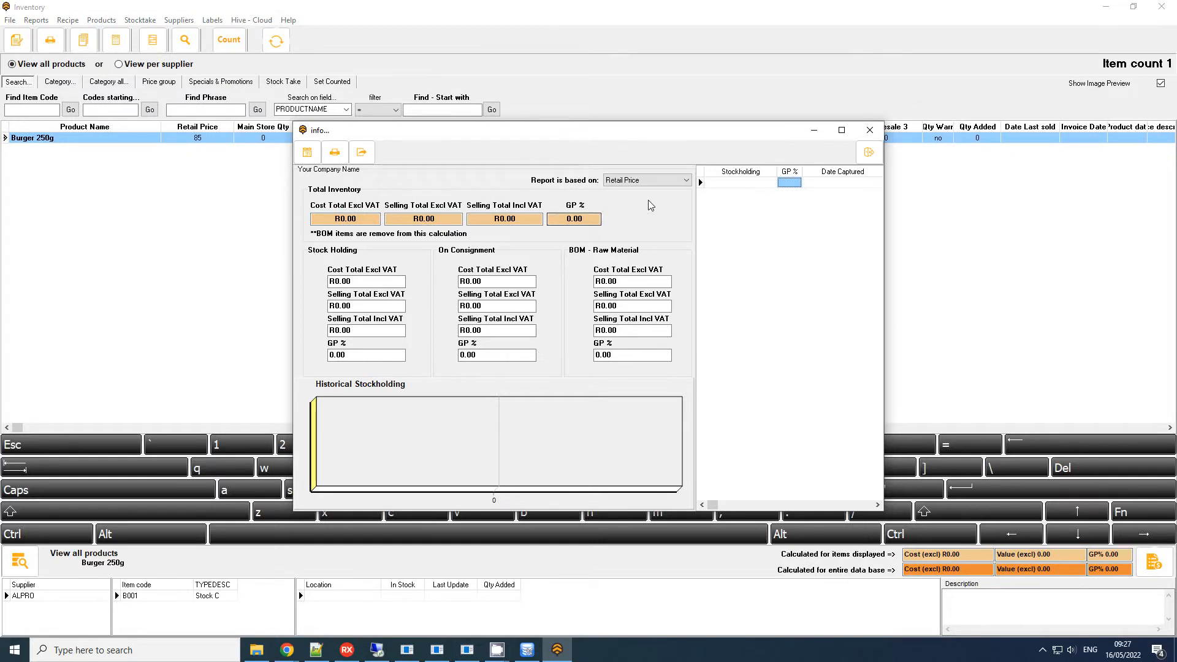
{"action": "left_click", "coordinate": [652, 181]}
{"action": "left_click", "coordinate": [660, 168]}
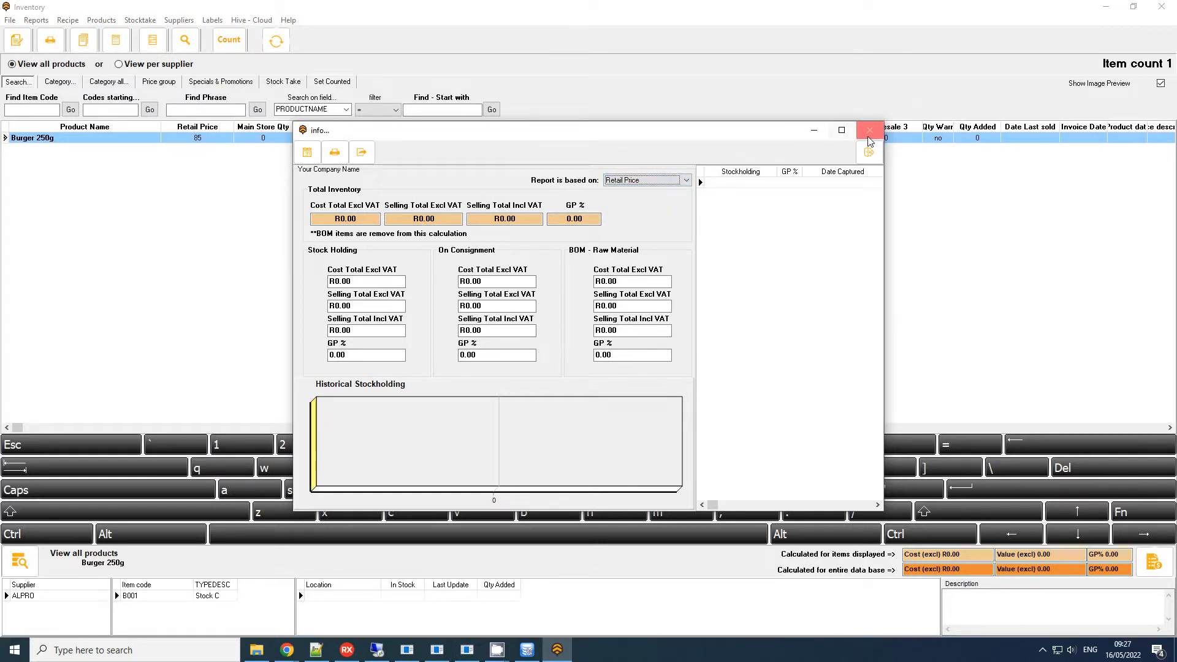
{"action": "left_click", "coordinate": [869, 130]}
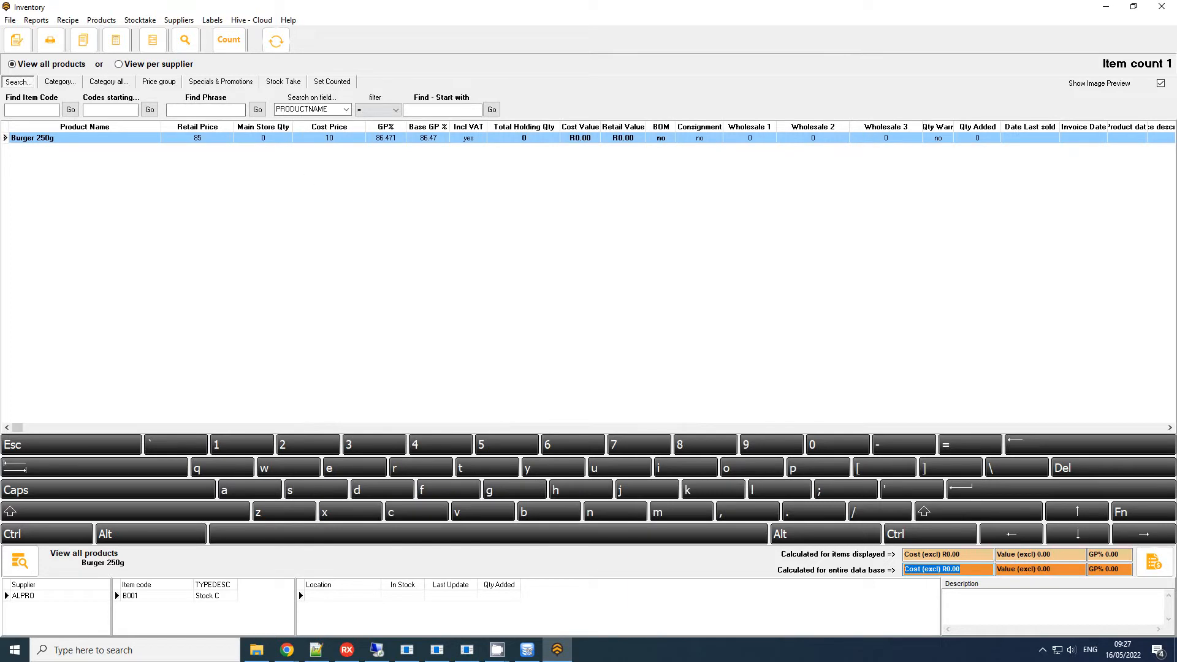
- View the inventory per supplier, including Big Joes In Store, and return to viewing all products
{"action": "left_click", "coordinate": [60, 69]}
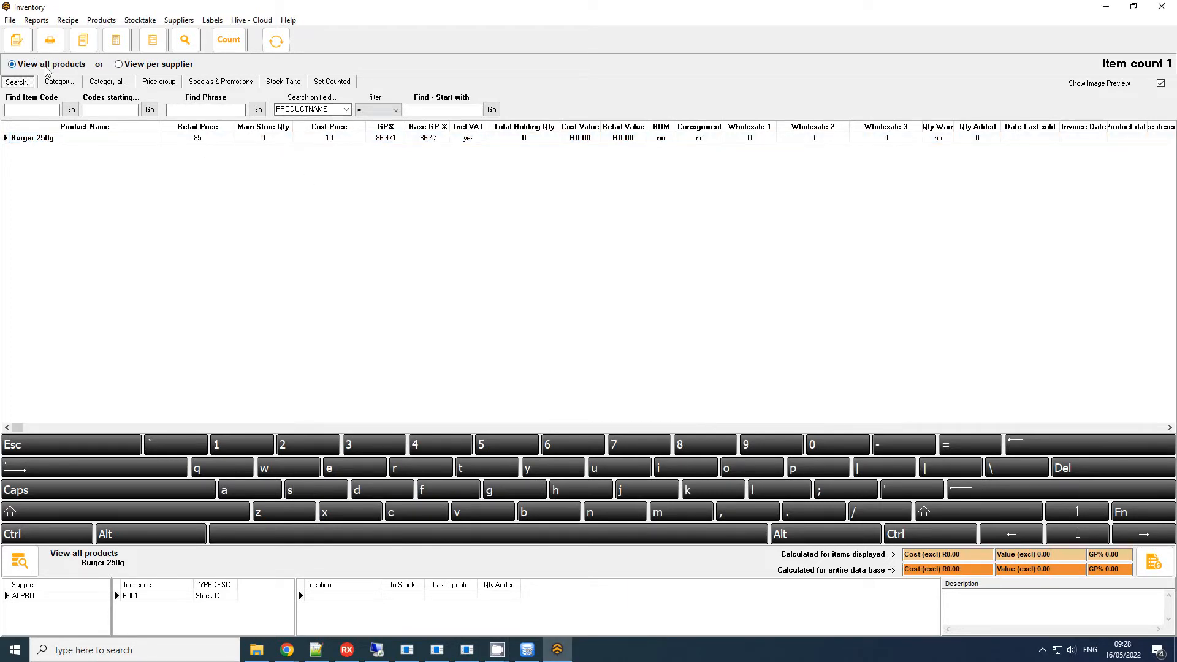
{"action": "left_click", "coordinate": [136, 67]}
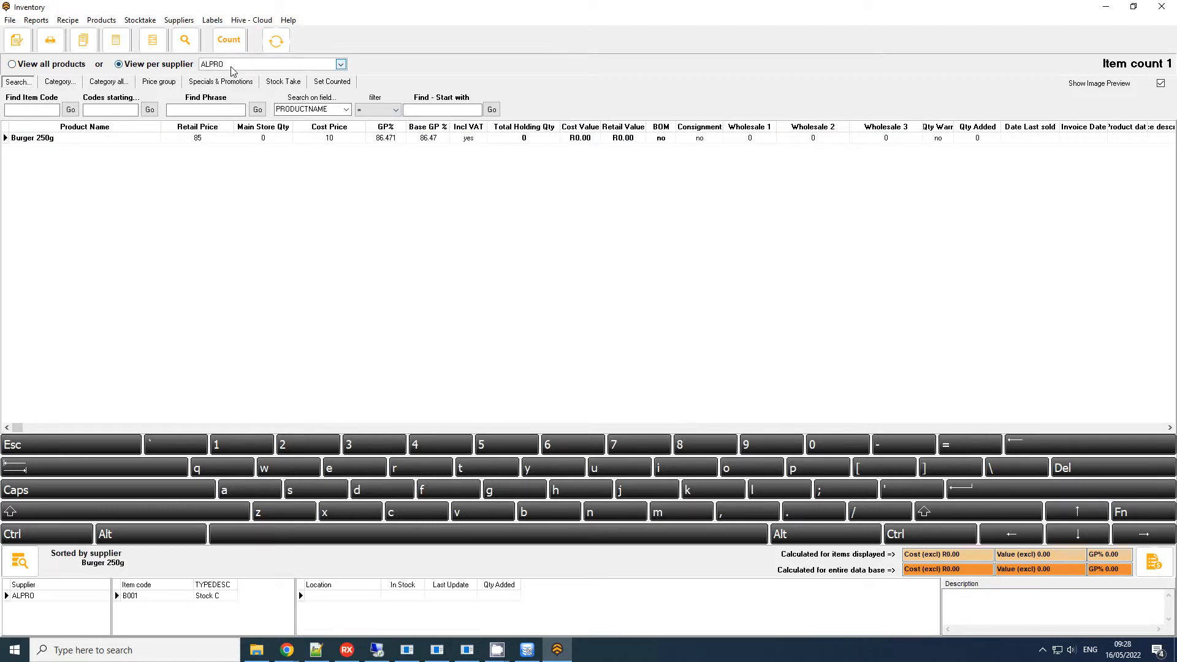
{"action": "left_click", "coordinate": [233, 68]}
{"action": "left_click", "coordinate": [236, 85]}
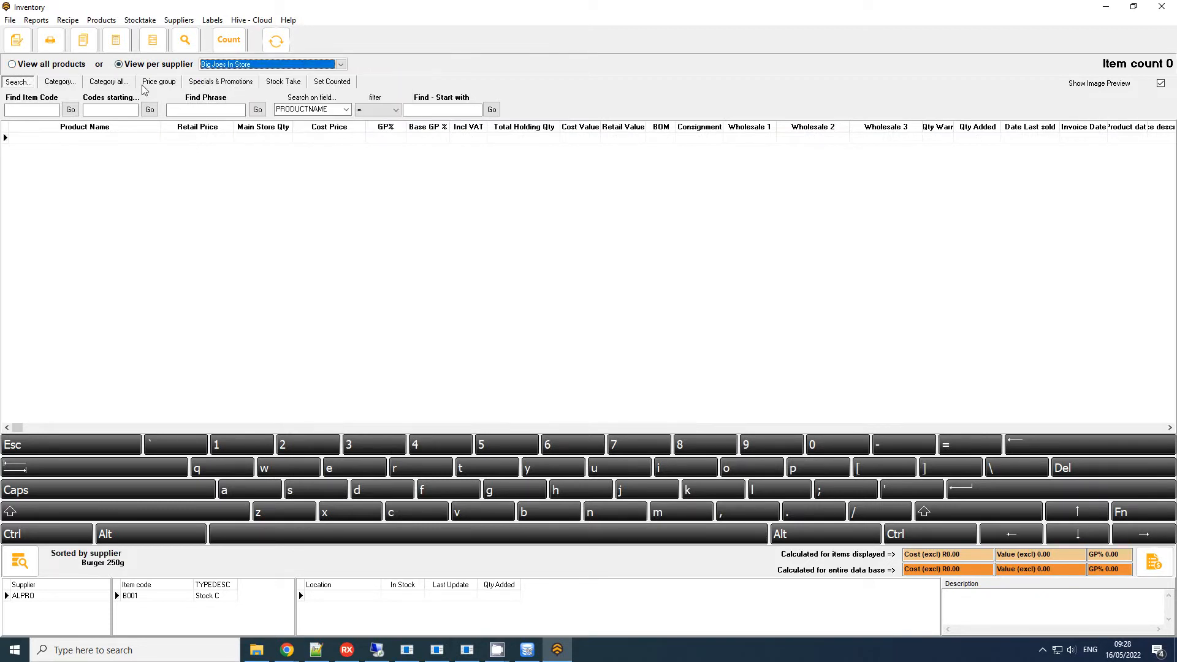
{"action": "left_click", "coordinate": [239, 68]}
{"action": "left_click", "coordinate": [230, 75]}
{"action": "left_click", "coordinate": [63, 65]}
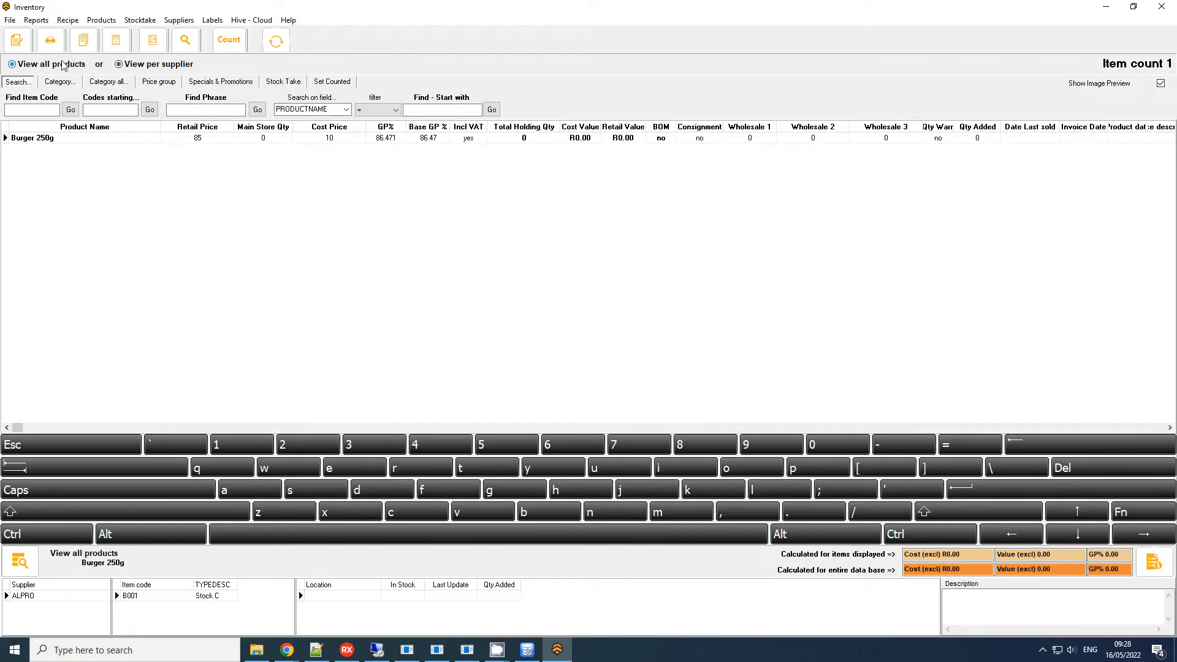
- Turn off viewing all products at startup, switch to the per-supplier view for ALPRO, and reopen the inventory
{"action": "left_click", "coordinate": [11, 20]}
{"action": "mouse_move", "coordinate": [30, 79]}
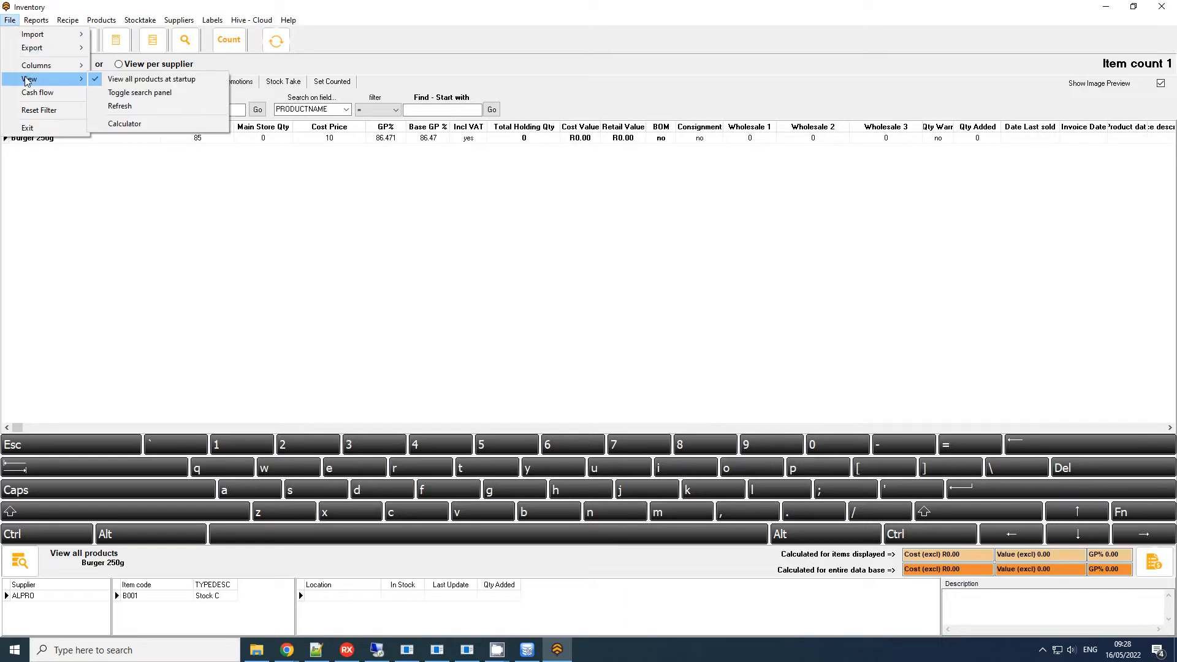
{"action": "left_click", "coordinate": [125, 80]}
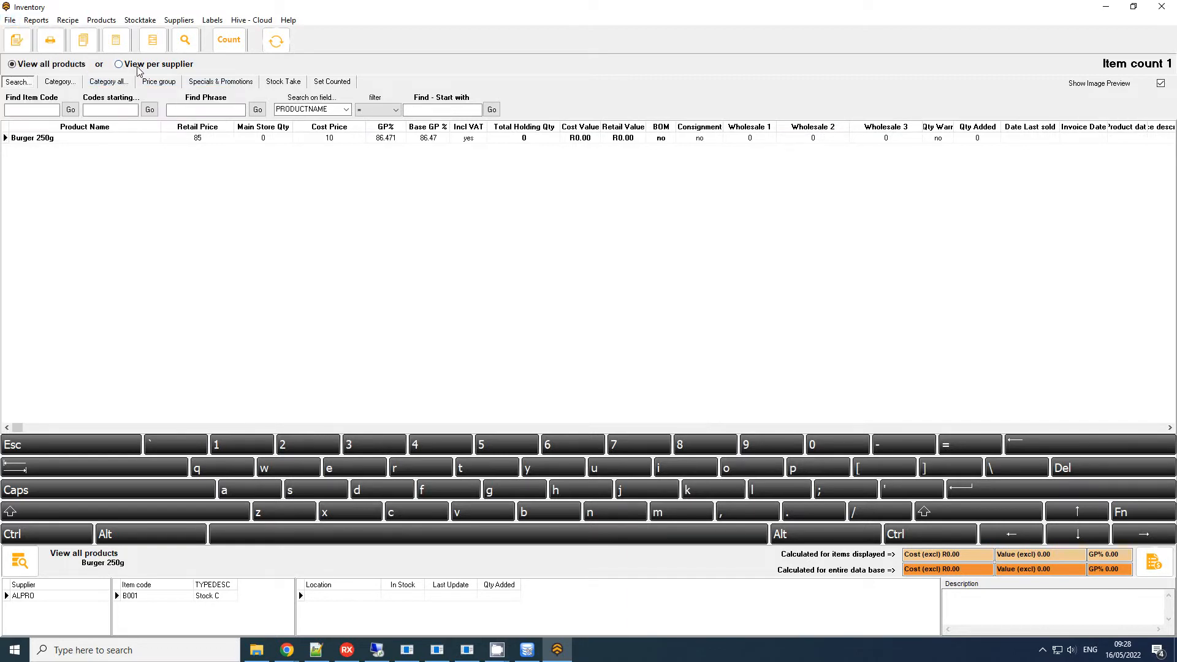
{"action": "left_click", "coordinate": [158, 66]}
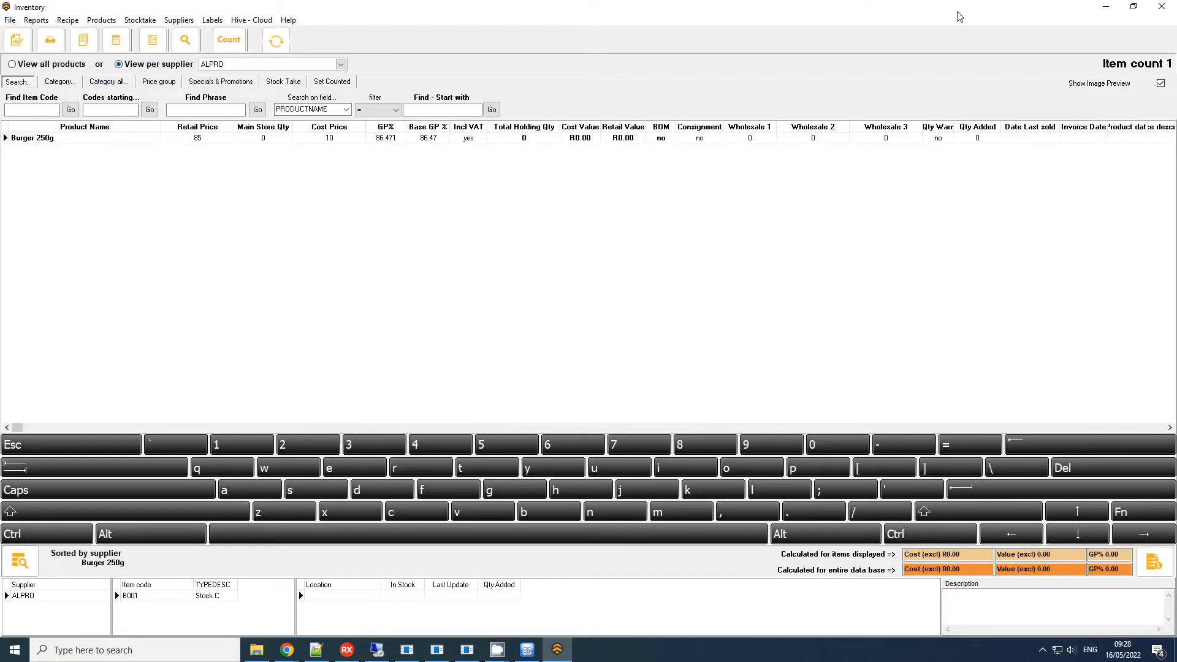
{"action": "left_click", "coordinate": [1162, 7]}
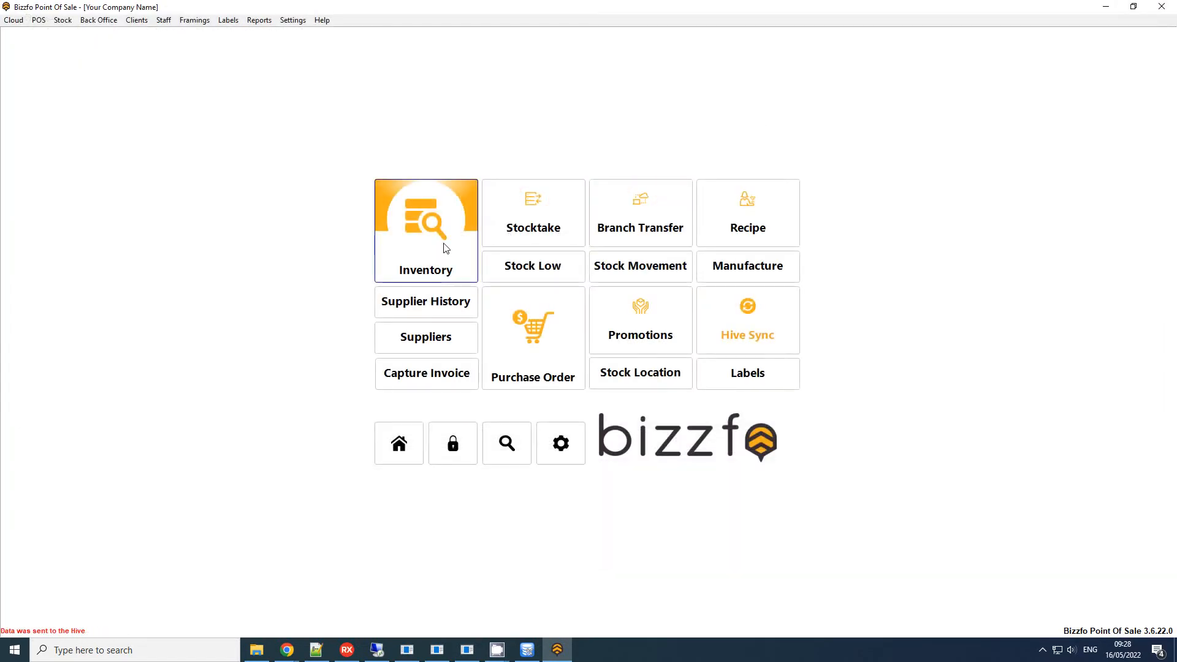
{"action": "left_click", "coordinate": [446, 248]}
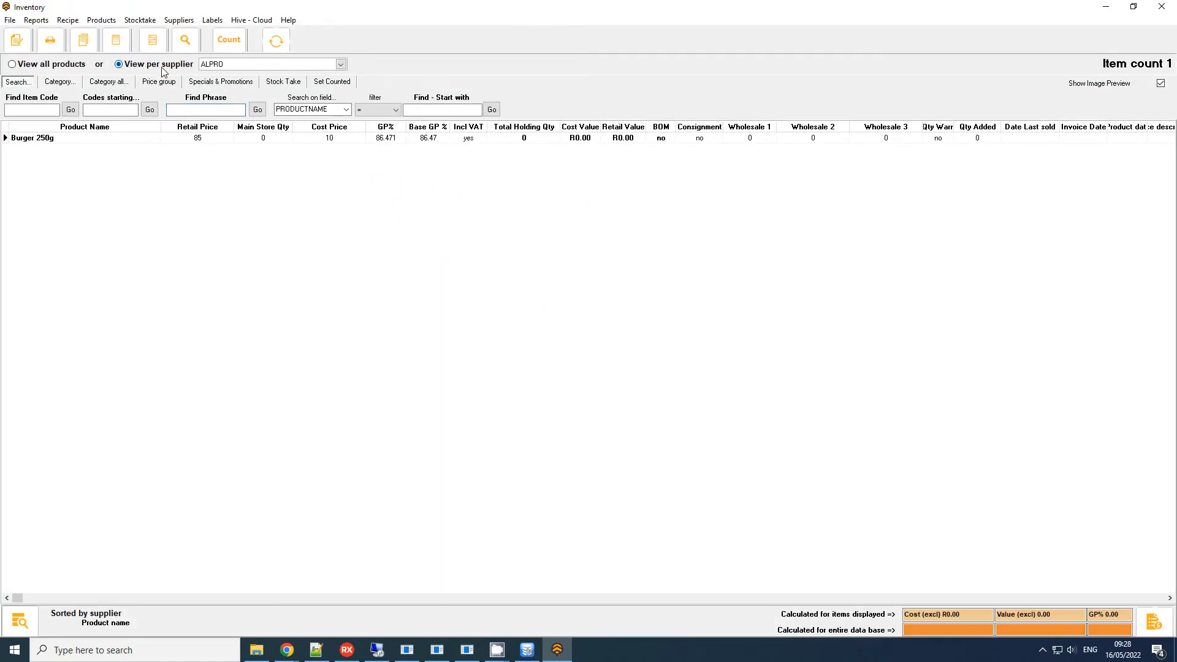
{"action": "left_click", "coordinate": [171, 67]}
{"action": "left_click", "coordinate": [65, 21]}
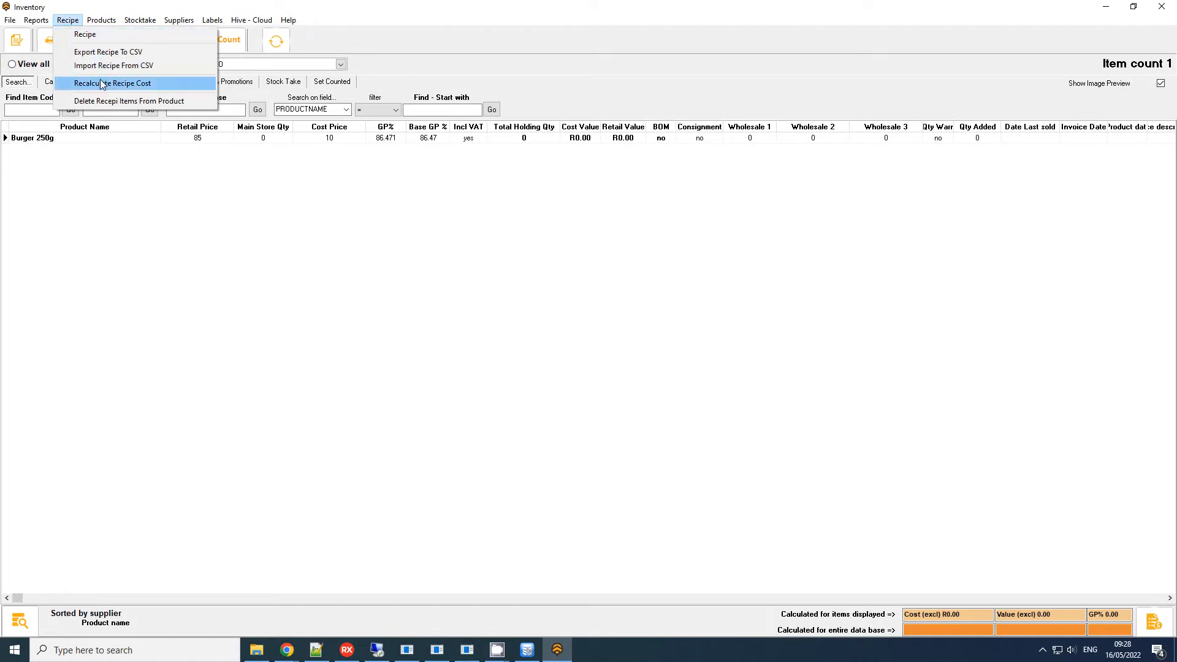
{"action": "mouse_move", "coordinate": [46, 19]}
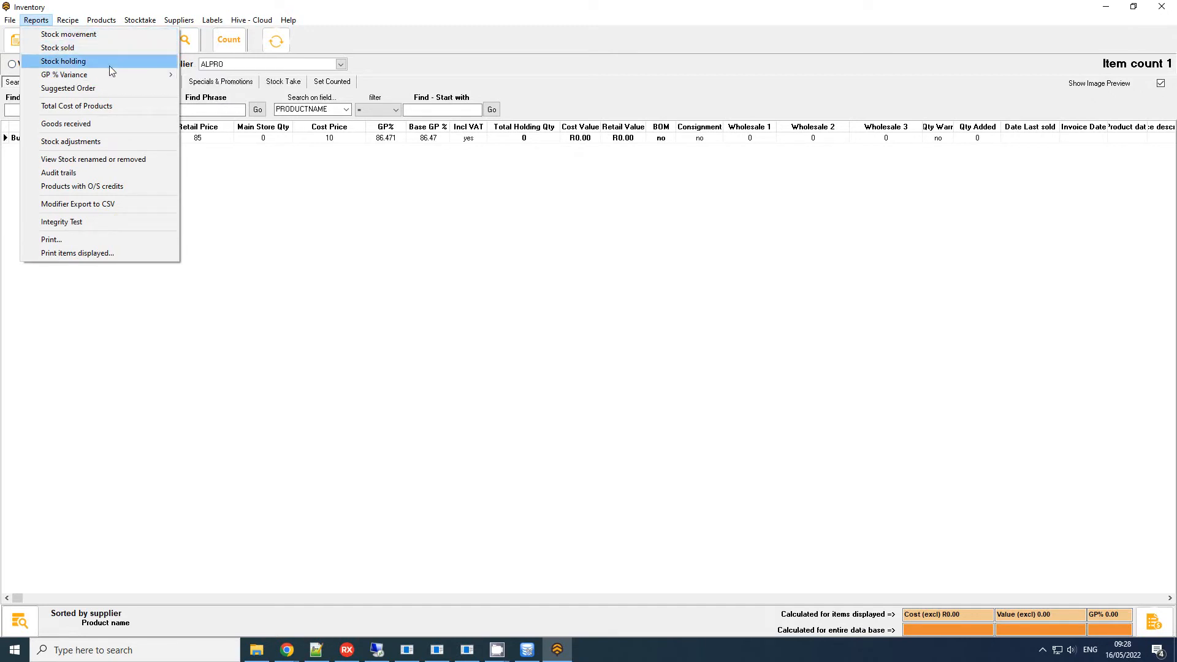
{"action": "mouse_move", "coordinate": [110, 72]}
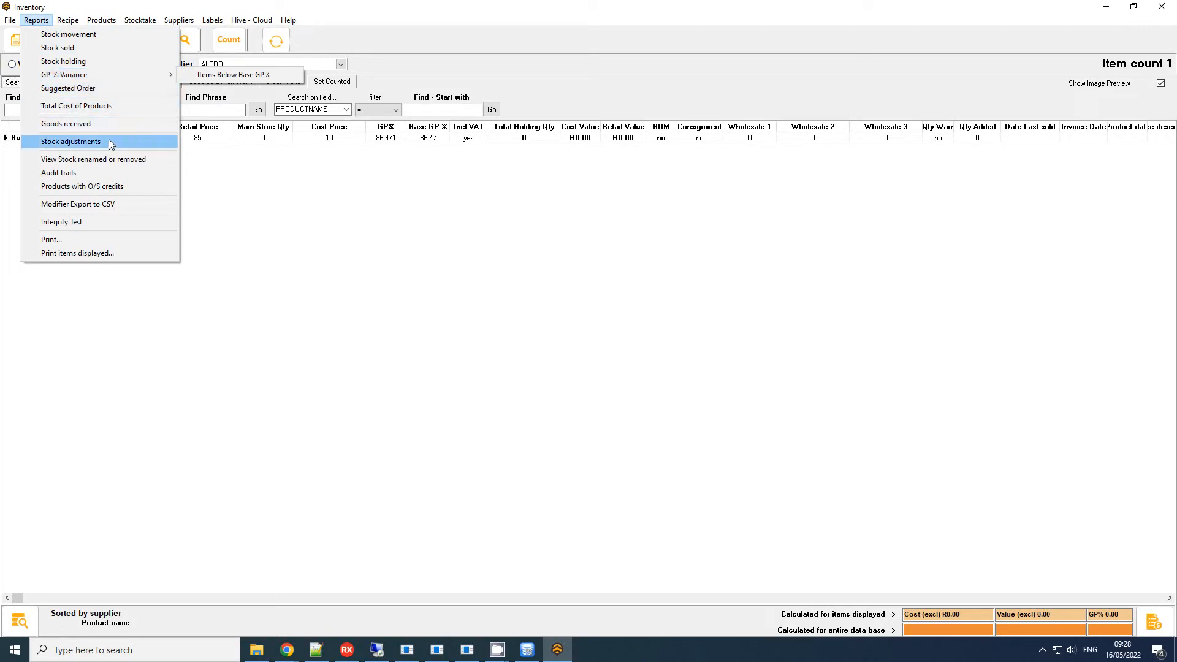
{"action": "mouse_move", "coordinate": [90, 20]}
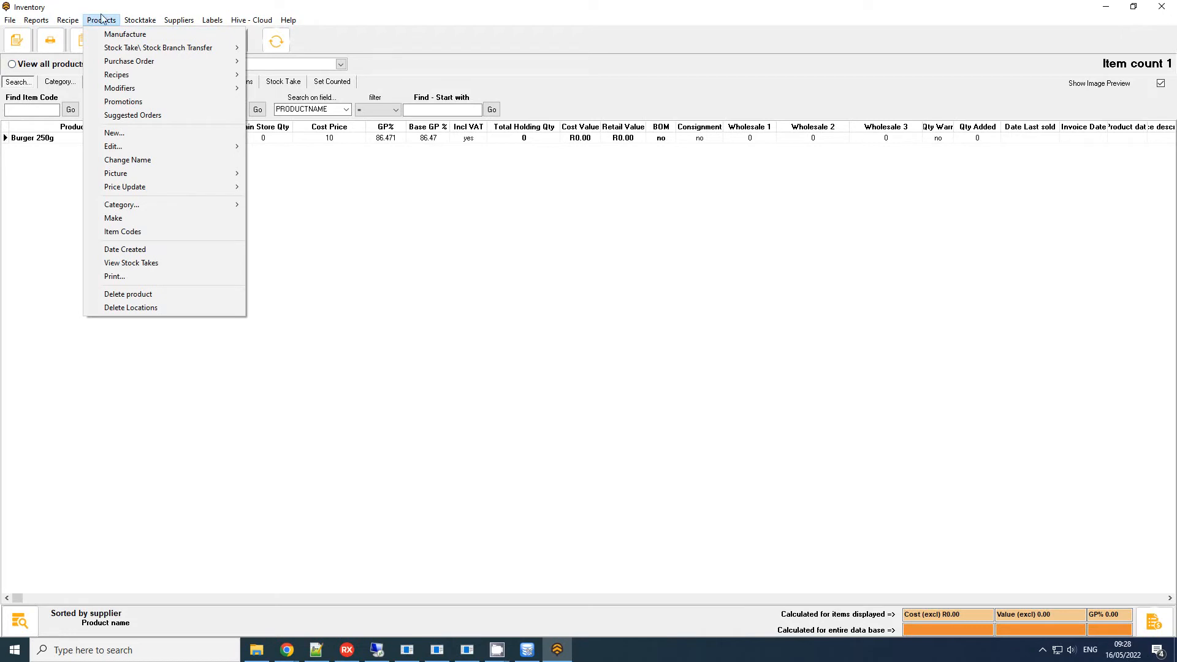
{"action": "mouse_move", "coordinate": [132, 22]}
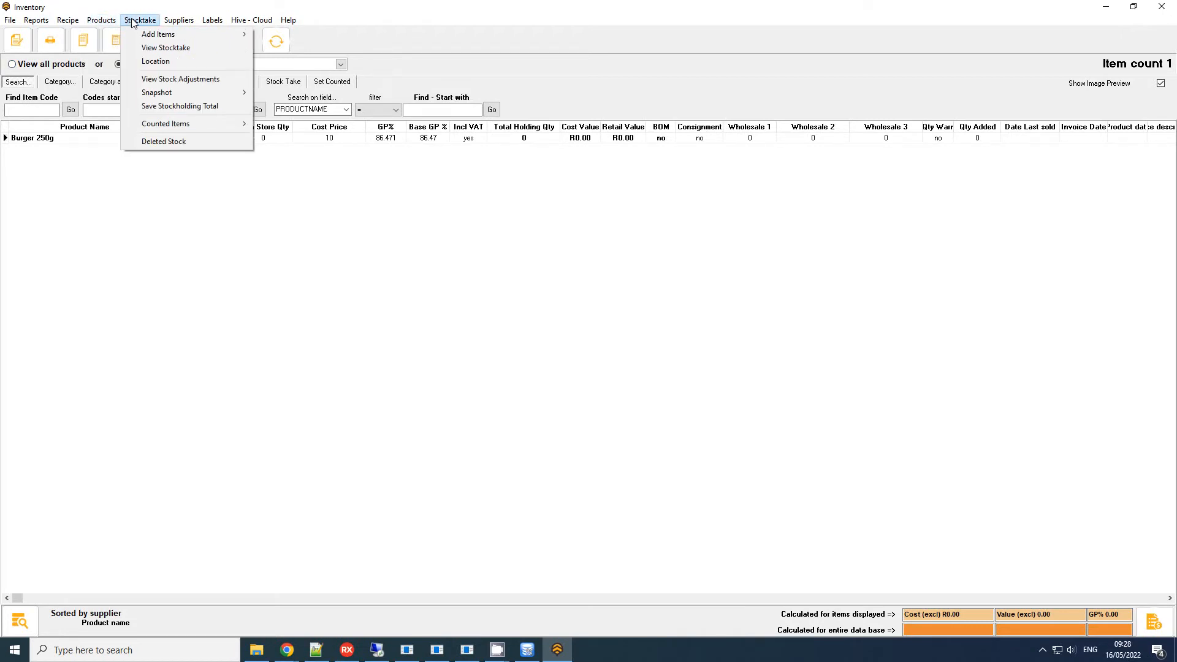
{"action": "mouse_move", "coordinate": [170, 24]}
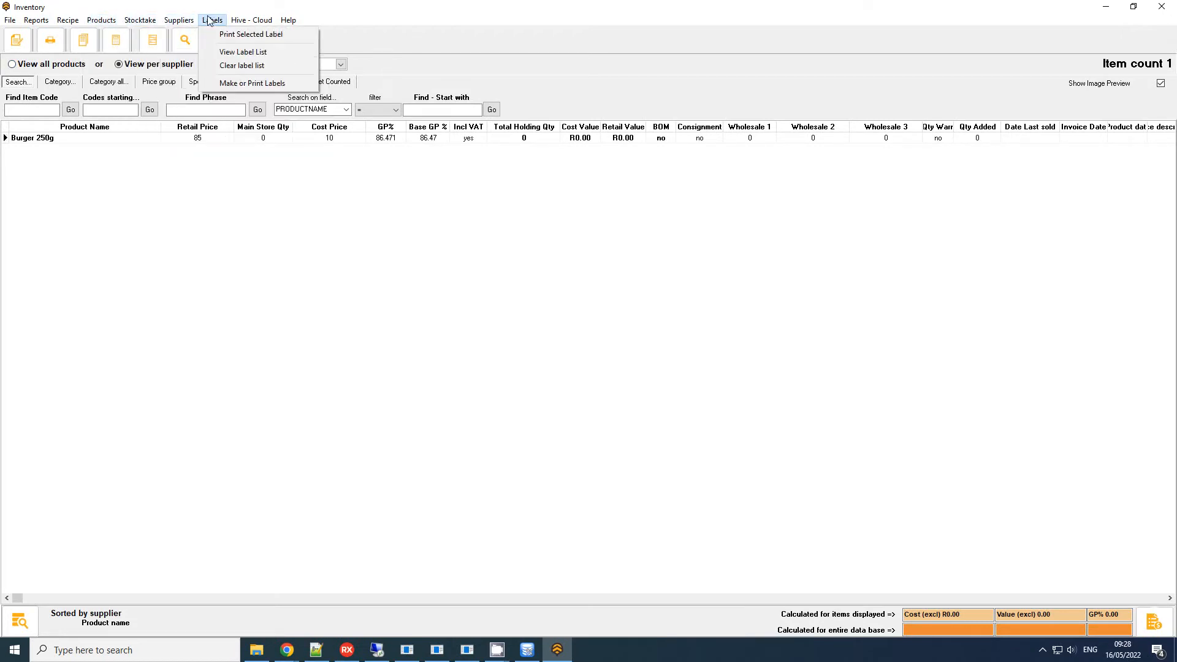
- Export the inventory's products to a file and dismiss the export notice
{"action": "mouse_move", "coordinate": [10, 20]}
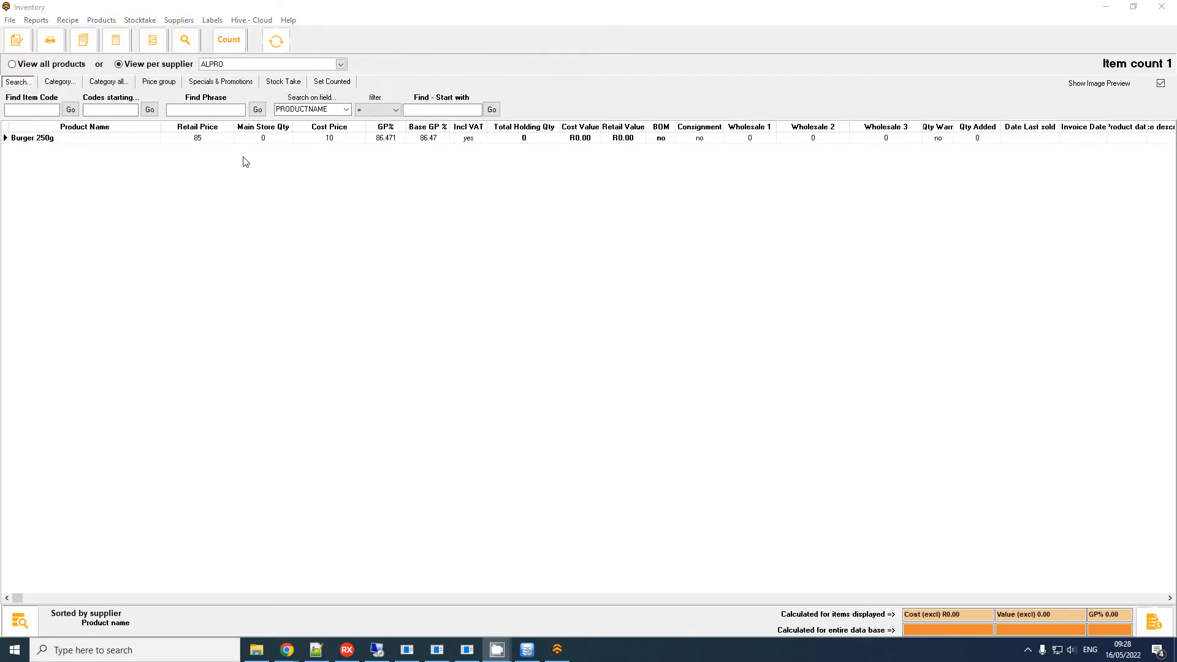
{"action": "left_click", "coordinate": [10, 20]}
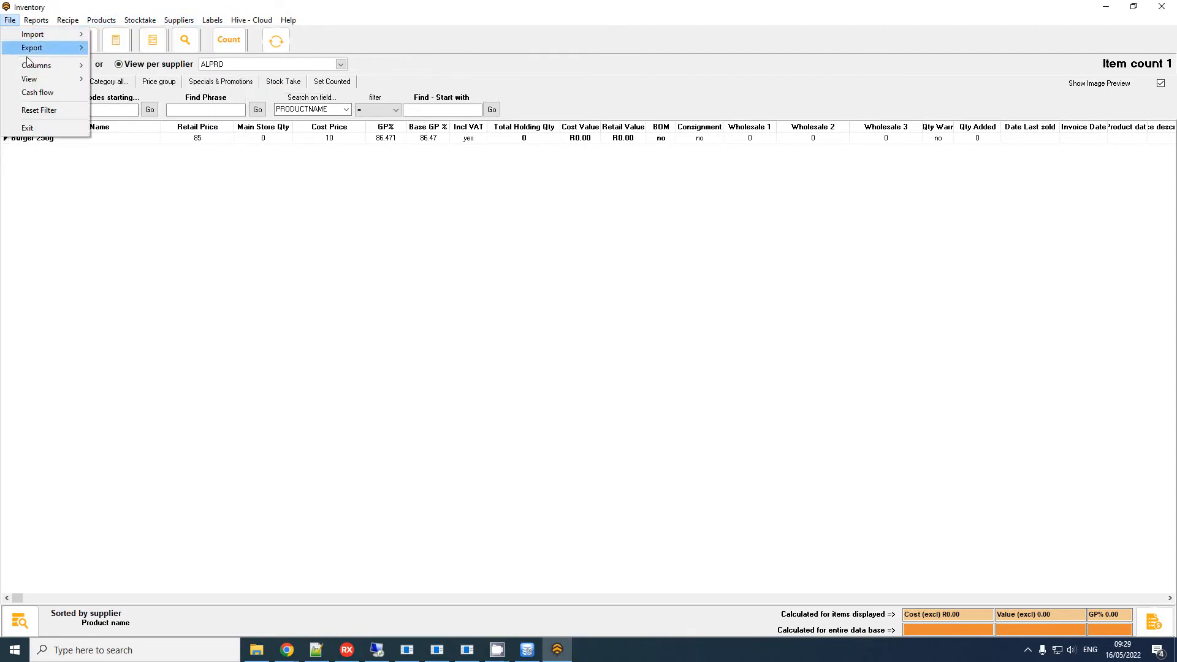
{"action": "mouse_move", "coordinate": [28, 56]}
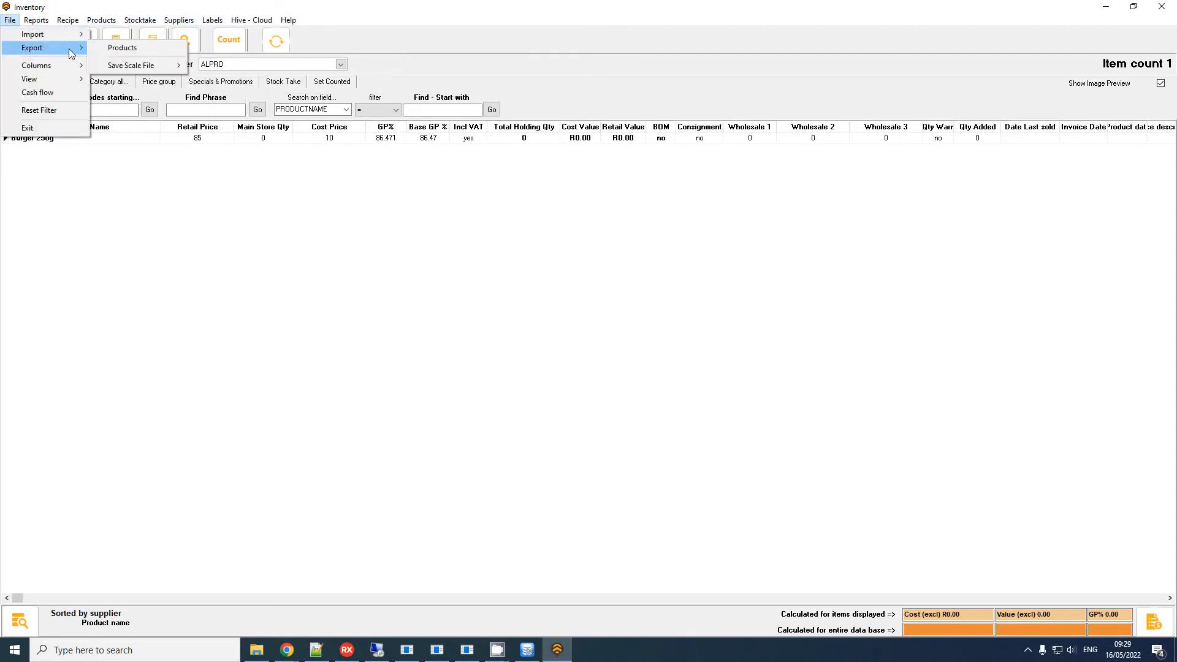
{"action": "left_click", "coordinate": [138, 50]}
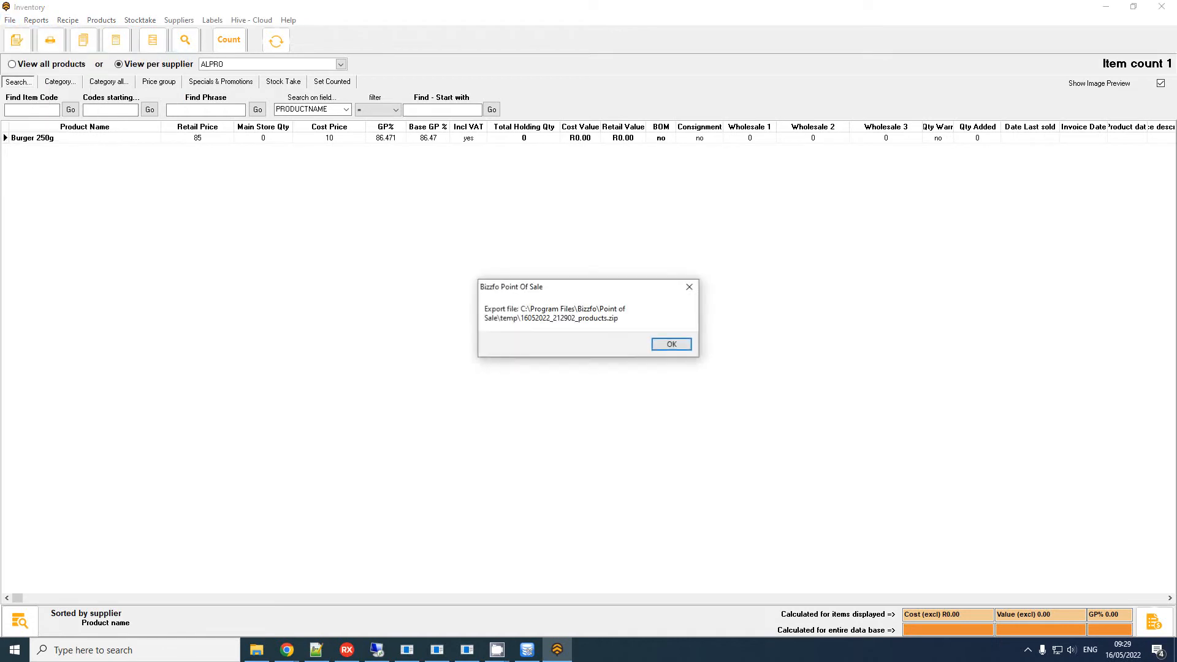
{"action": "left_click", "coordinate": [676, 348]}
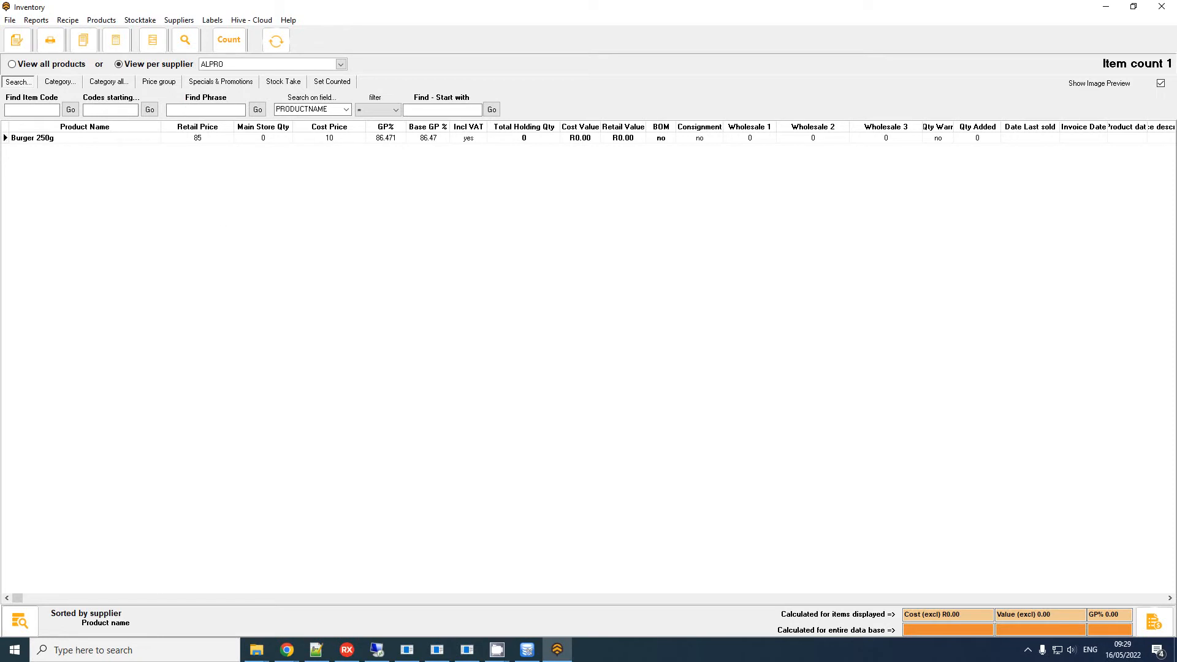
{"action": "left_click", "coordinate": [9, 20]}
{"action": "mouse_move", "coordinate": [22, 36]}
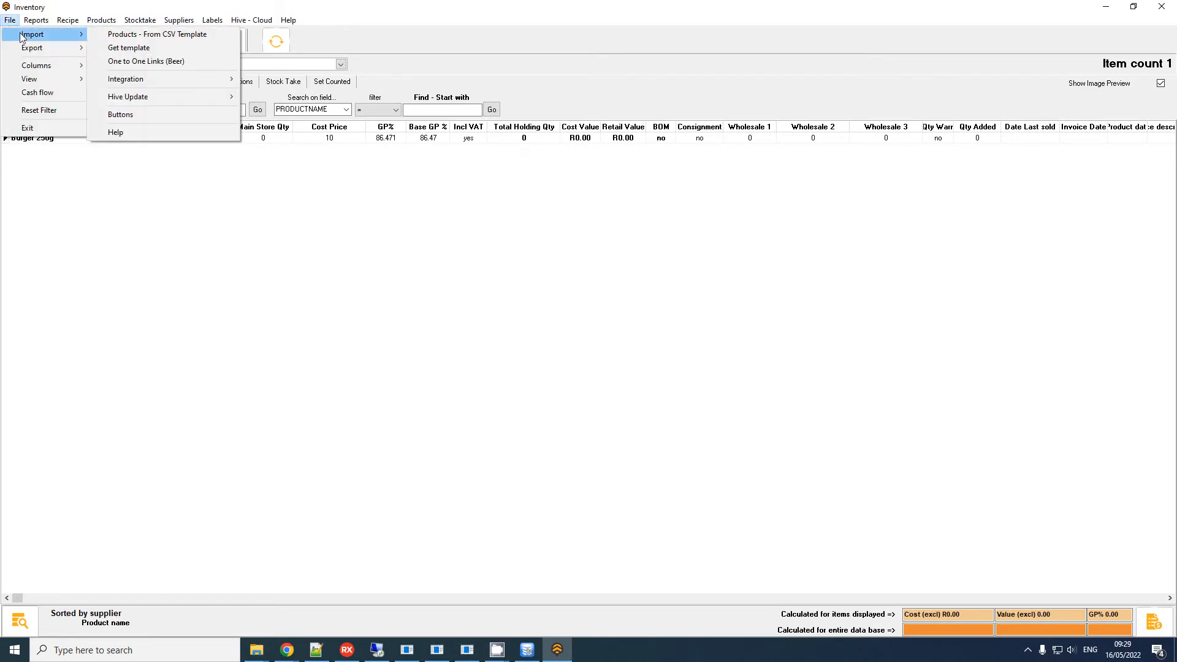
{"action": "left_click", "coordinate": [65, 5]}
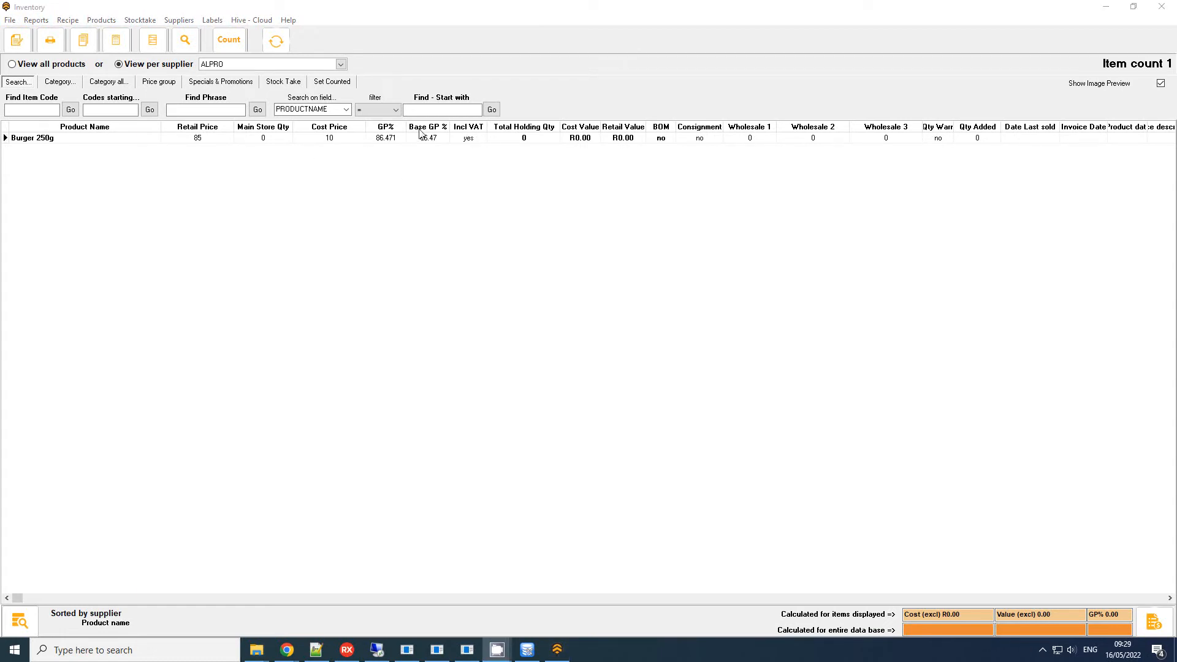
- Rearrange the inventory columns so that Category and GP% come directly after Product Name
{"action": "left_click_drag", "start_coordinate": [387, 128], "coordinate": [175, 130]}
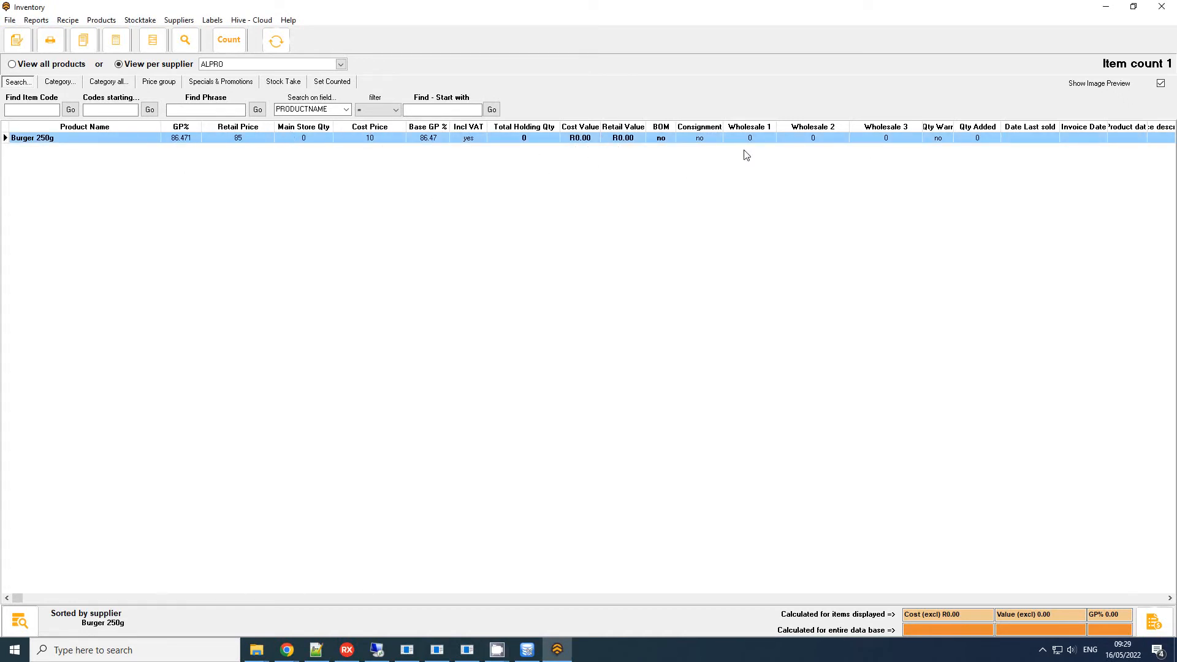
{"action": "left_click_drag", "start_coordinate": [1171, 599], "coordinate": [1171, 599]}
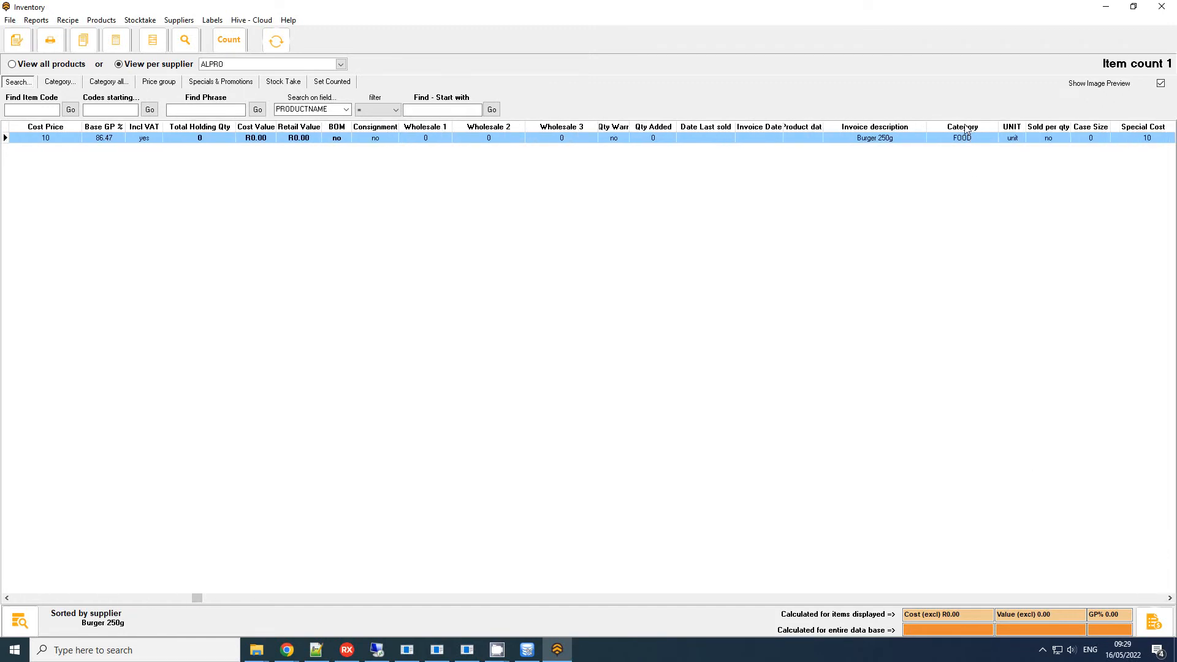
{"action": "left_click_drag", "start_coordinate": [965, 126], "coordinate": [185, 141]}
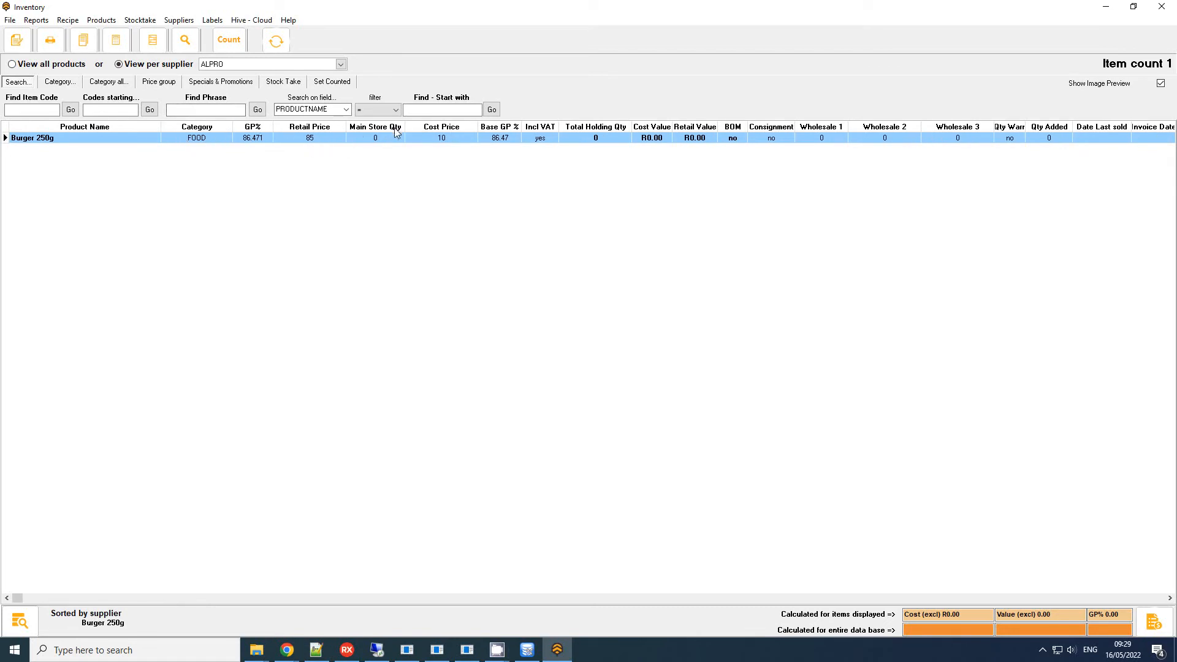
{"action": "left_click", "coordinate": [10, 19]}
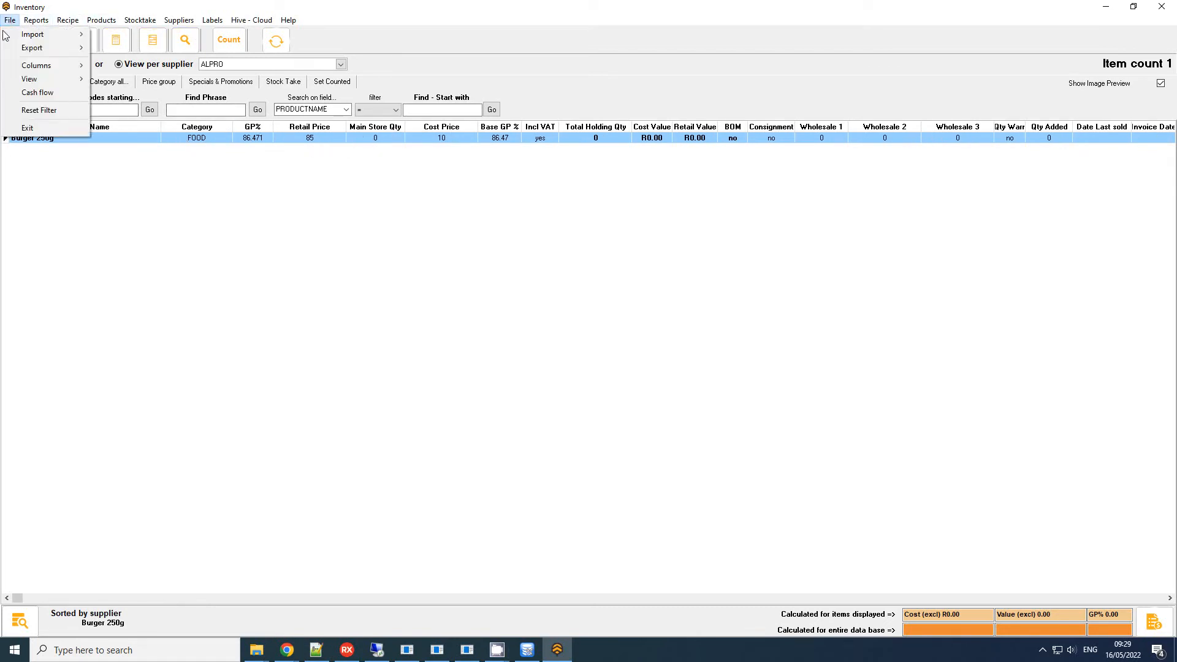
{"action": "mouse_move", "coordinate": [37, 65]}
{"action": "left_click", "coordinate": [132, 66]}
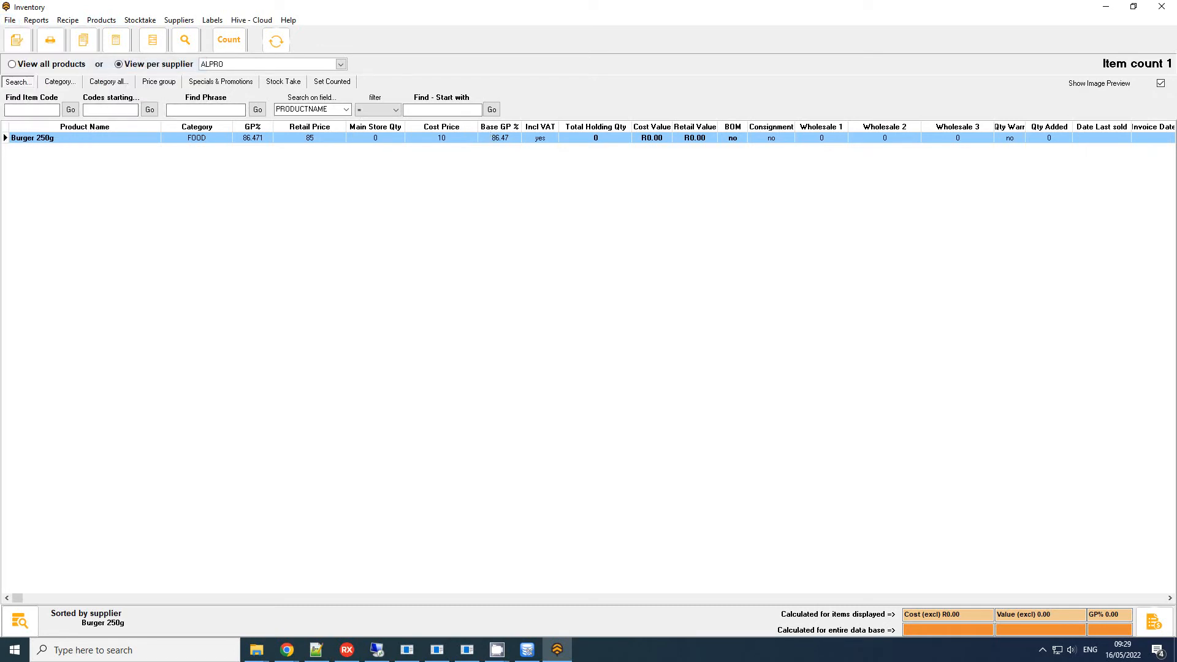
{"action": "left_click", "coordinate": [497, 649]}
- Open the product finder and search for products by the phrase 250 and by W
{"action": "left_click", "coordinate": [194, 44]}
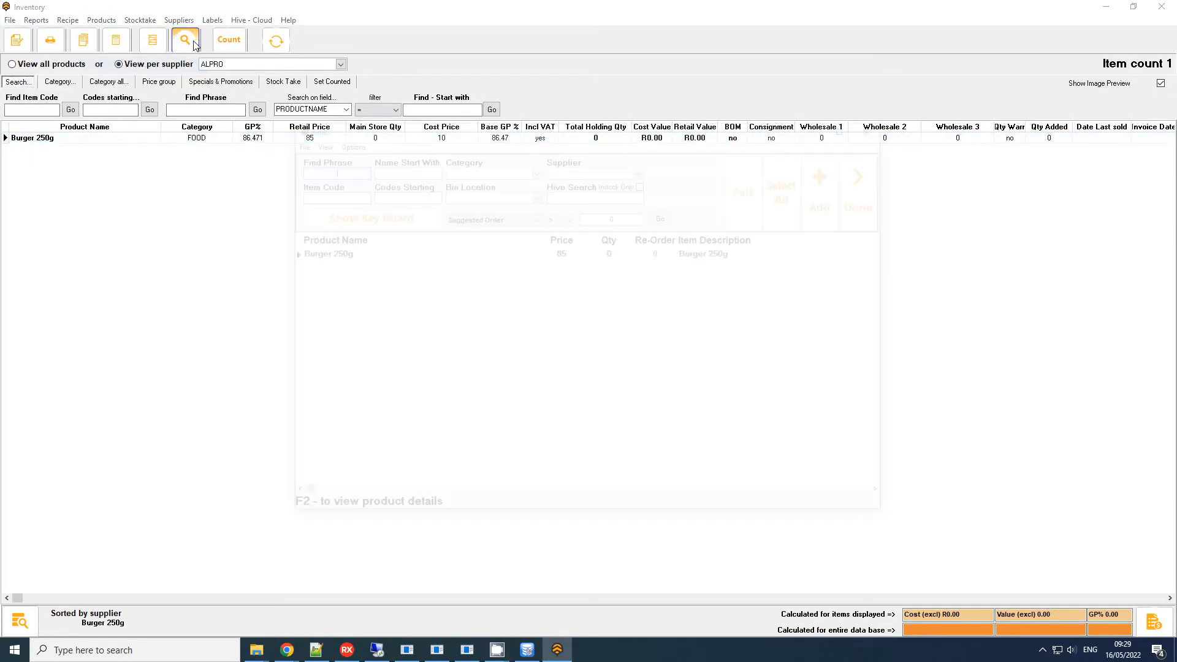
{"action": "left_click", "coordinate": [378, 253]}
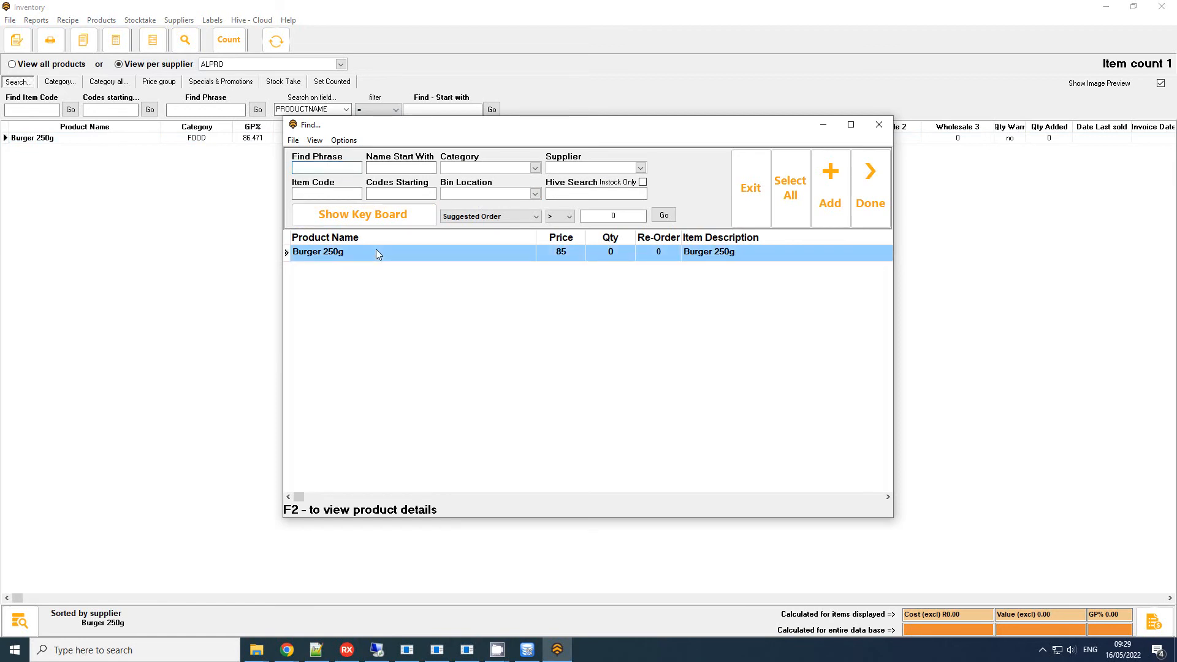
{"action": "left_click", "coordinate": [325, 170]}
{"action": "type", "text": "250"}
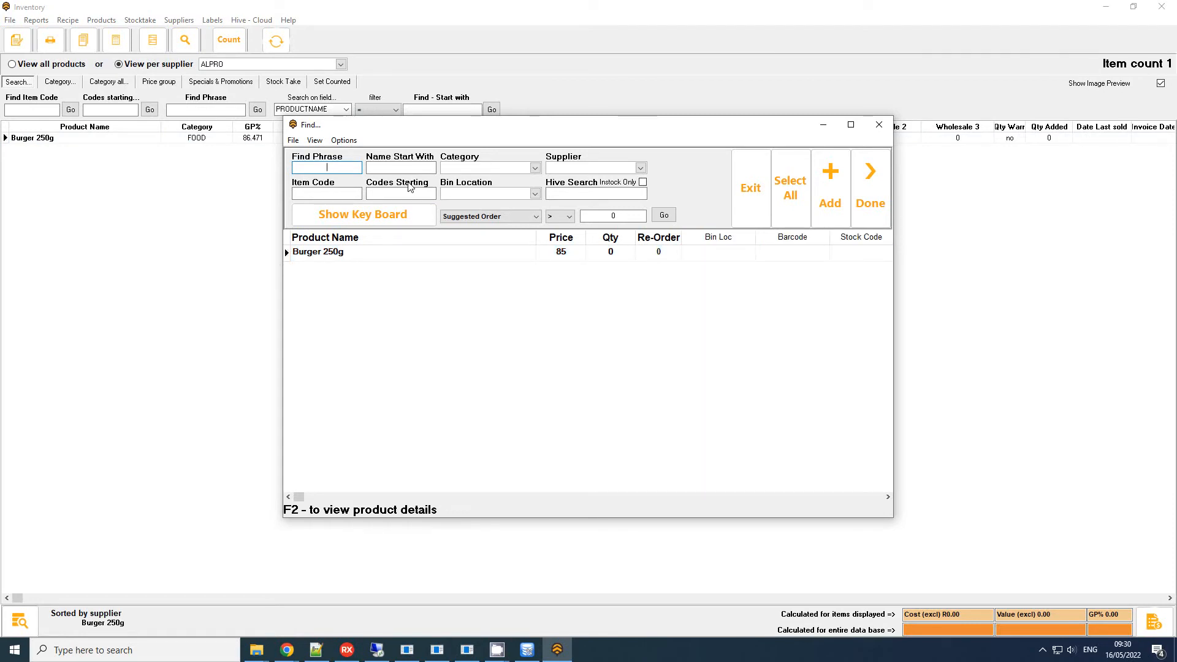
{"action": "key", "text": "BackSpace"}
{"action": "type", "text": "W"}
- Filter the product finder by category FOOD and supplier ALPRO, and close it
{"action": "left_click", "coordinate": [515, 168]}
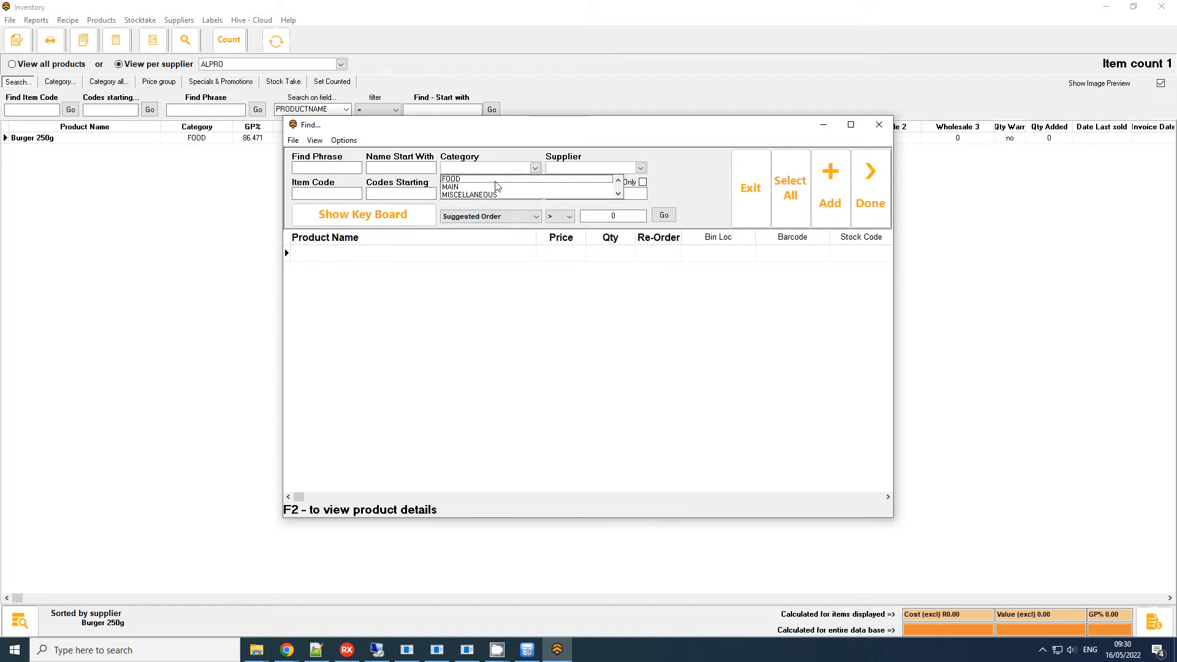
{"action": "left_click", "coordinate": [495, 179]}
{"action": "left_click", "coordinate": [587, 168]}
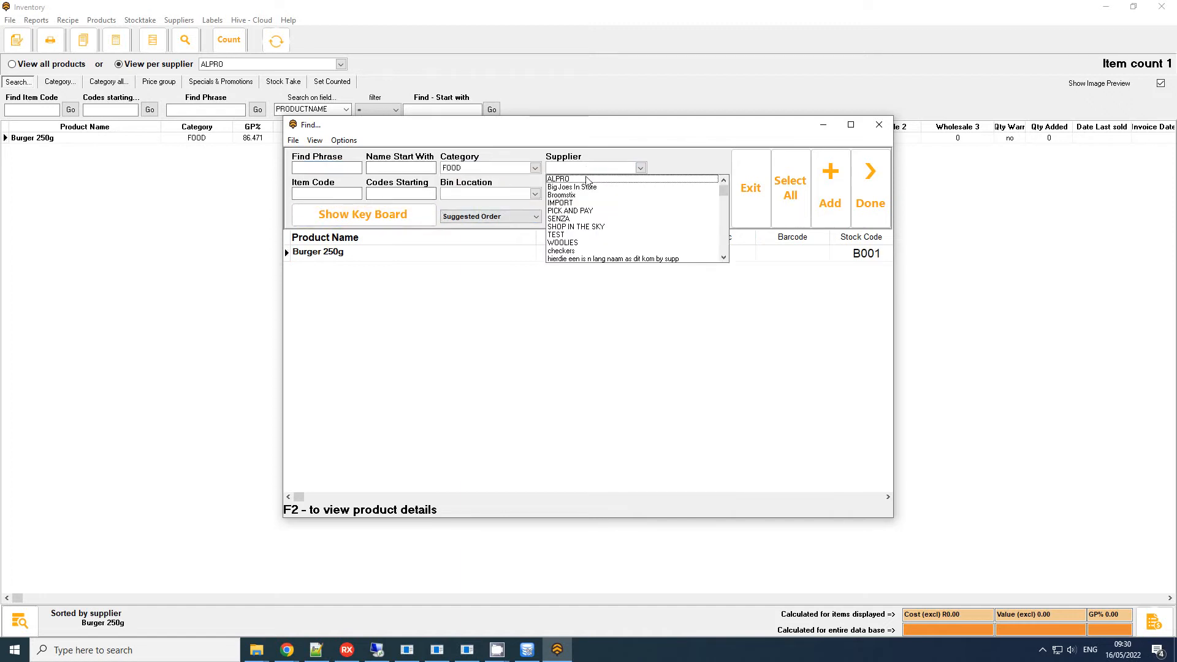
{"action": "left_click", "coordinate": [588, 178]}
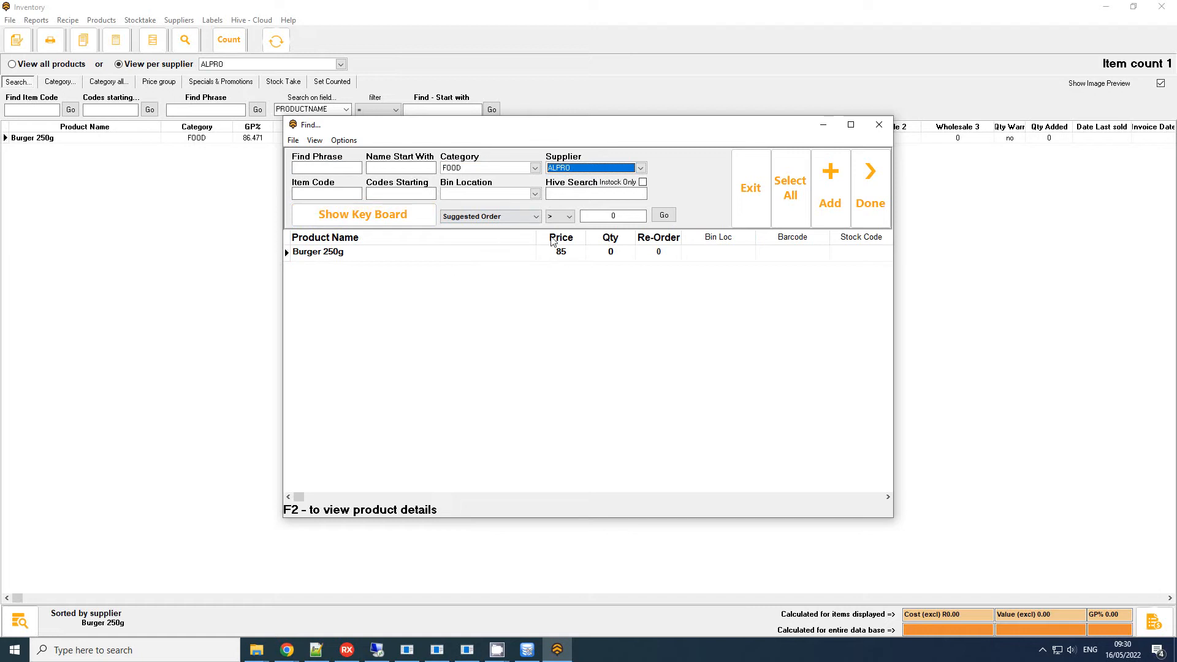
{"action": "left_click", "coordinate": [875, 126]}
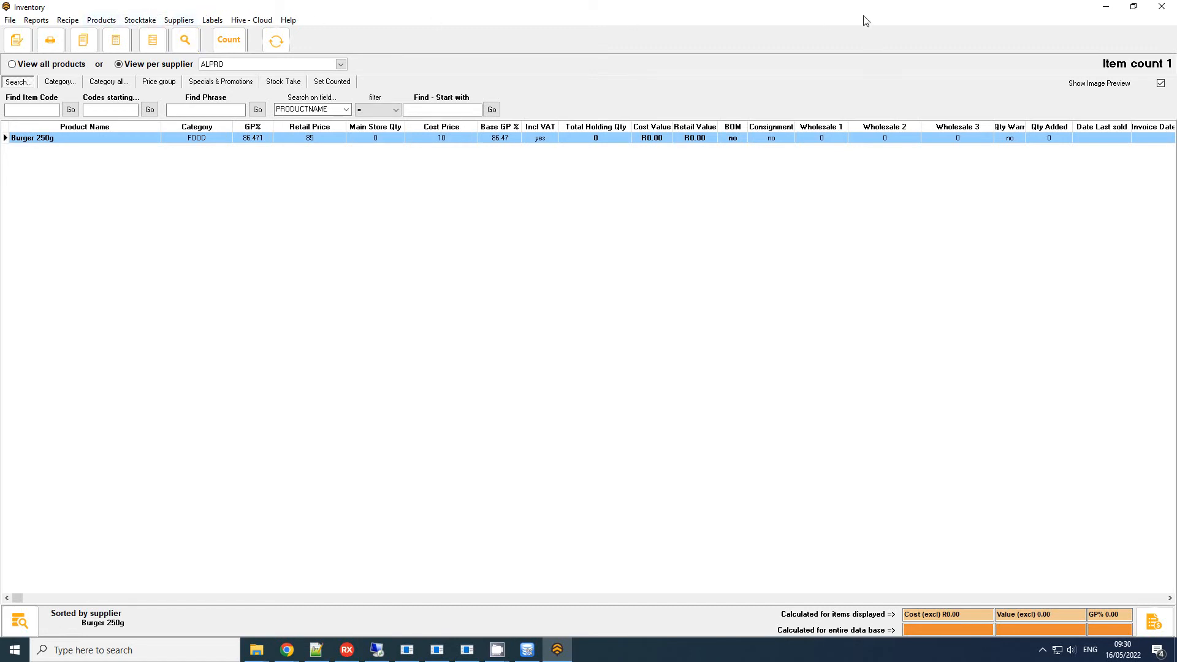
- Close the inventory, return to the home screen and open the sync log of The Hive
{"action": "left_click", "coordinate": [1162, 6]}
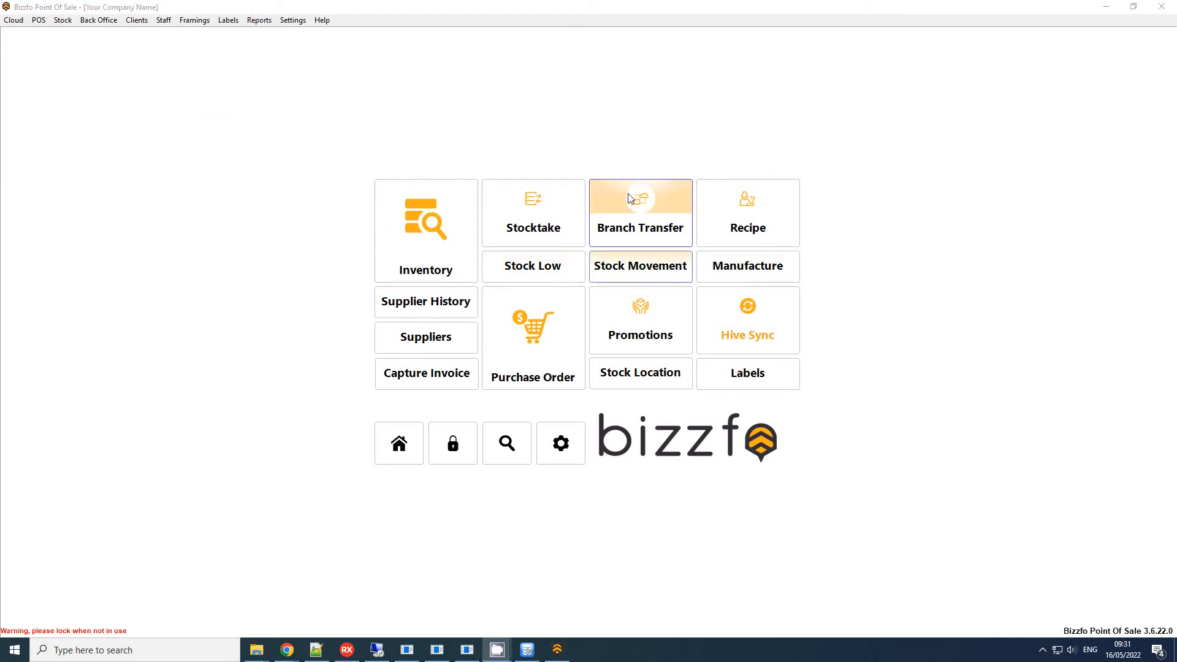
{"action": "left_click", "coordinate": [401, 445]}
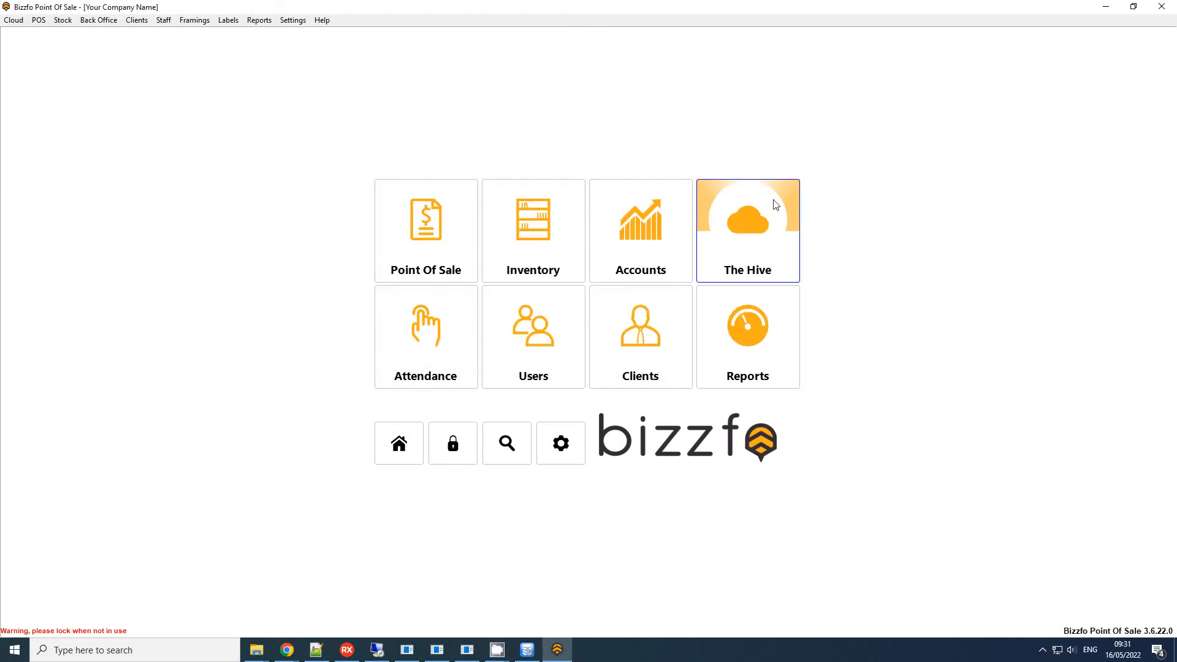
{"action": "left_click", "coordinate": [746, 249]}
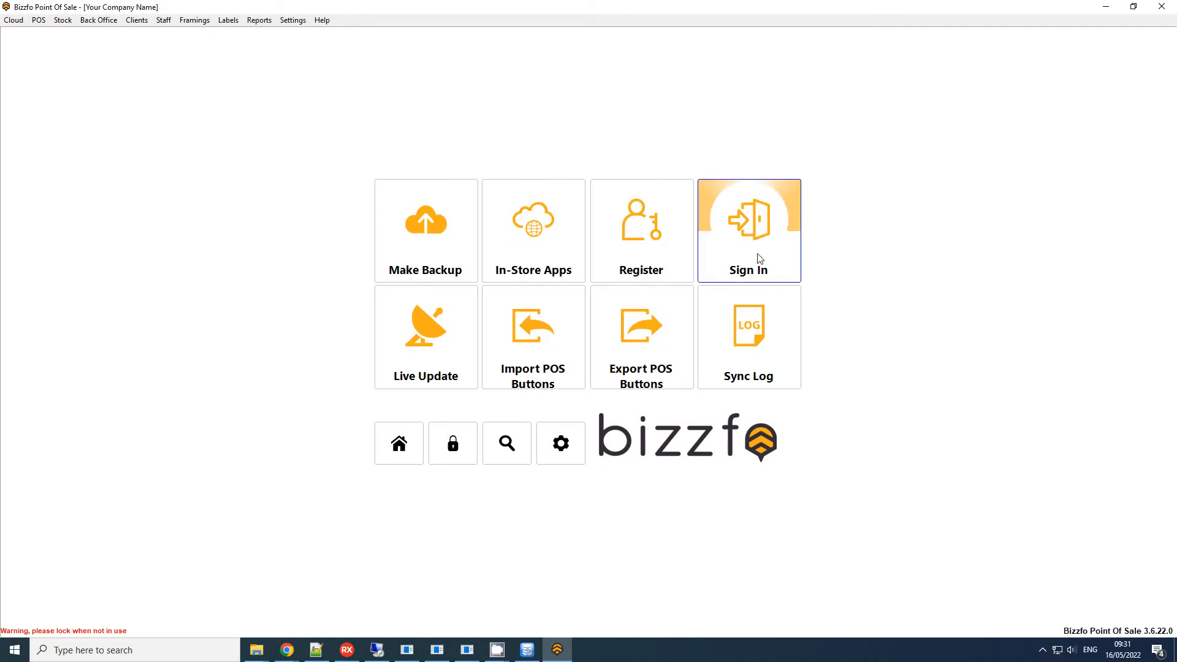
{"action": "left_click", "coordinate": [771, 347]}
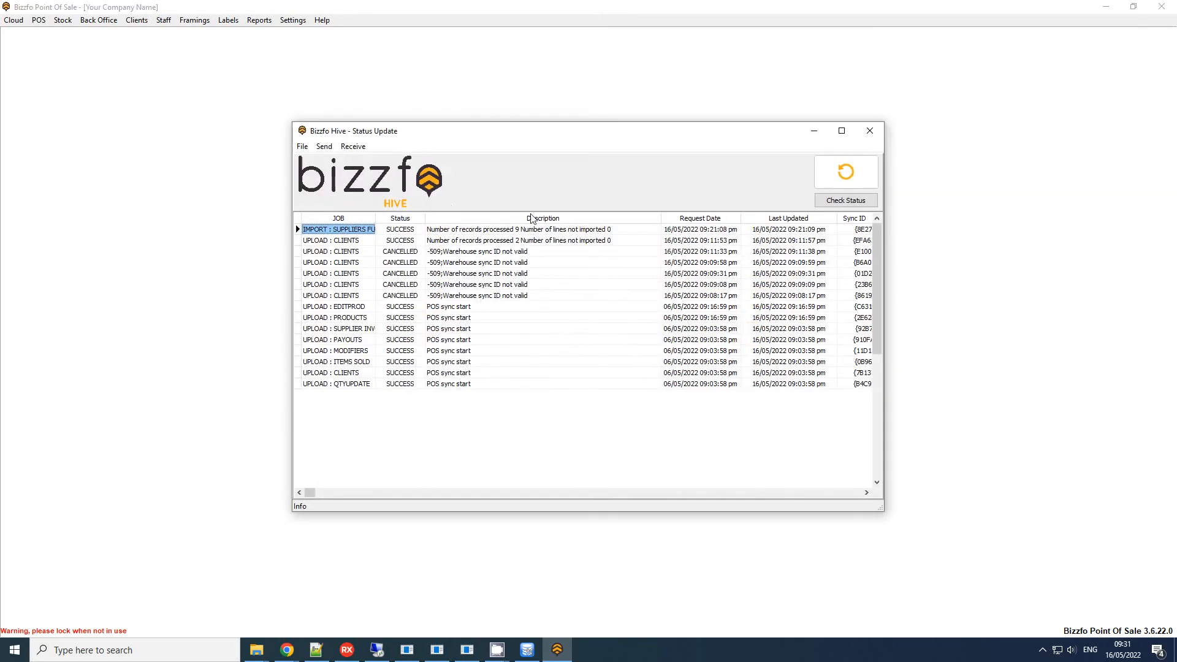
- Send the entire product inventory to the Hive, confirm the upload and refresh the sync status list
{"action": "left_click", "coordinate": [325, 147]}
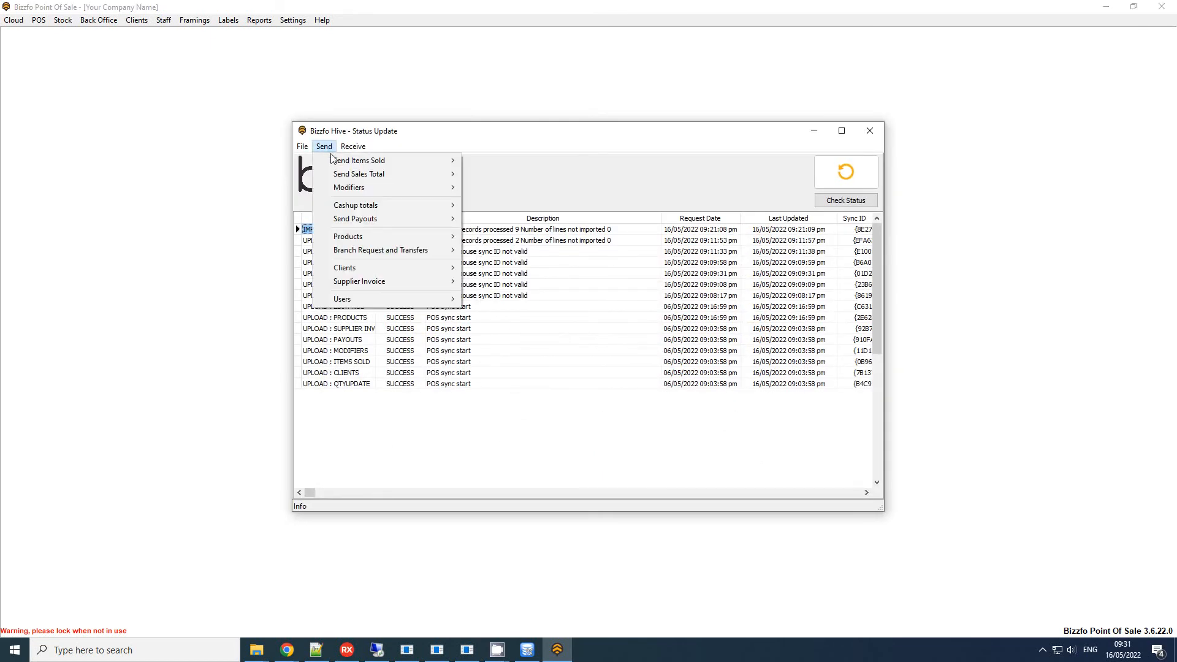
{"action": "mouse_move", "coordinate": [394, 238]}
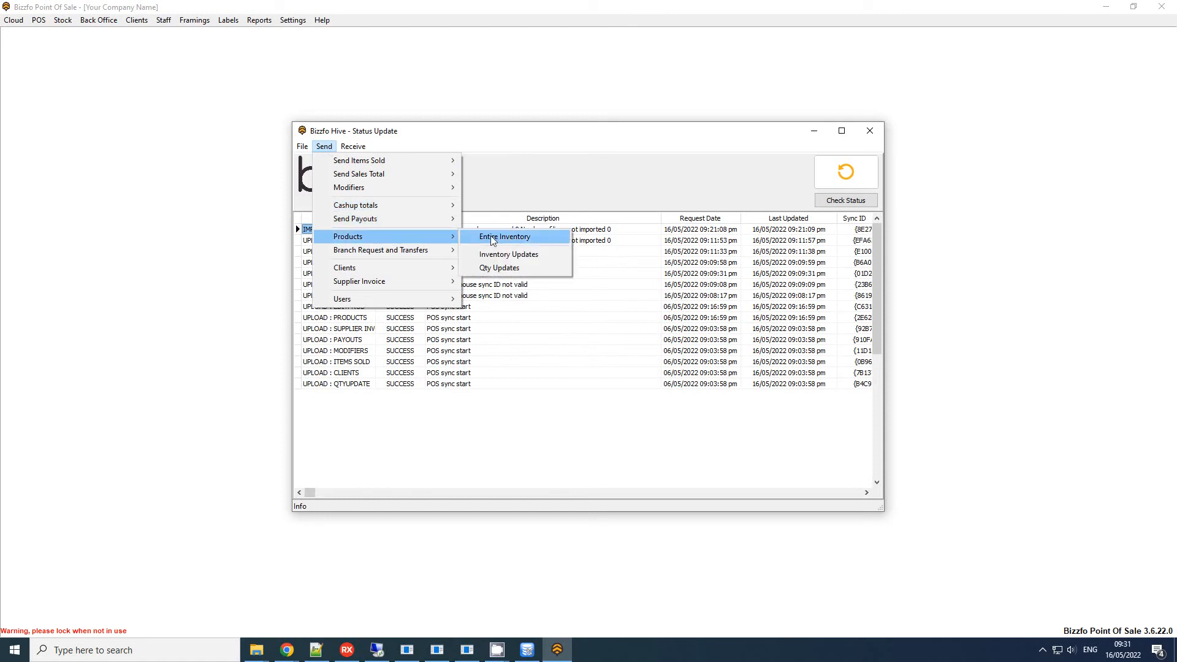
{"action": "left_click", "coordinate": [493, 238]}
{"action": "left_click", "coordinate": [625, 341]}
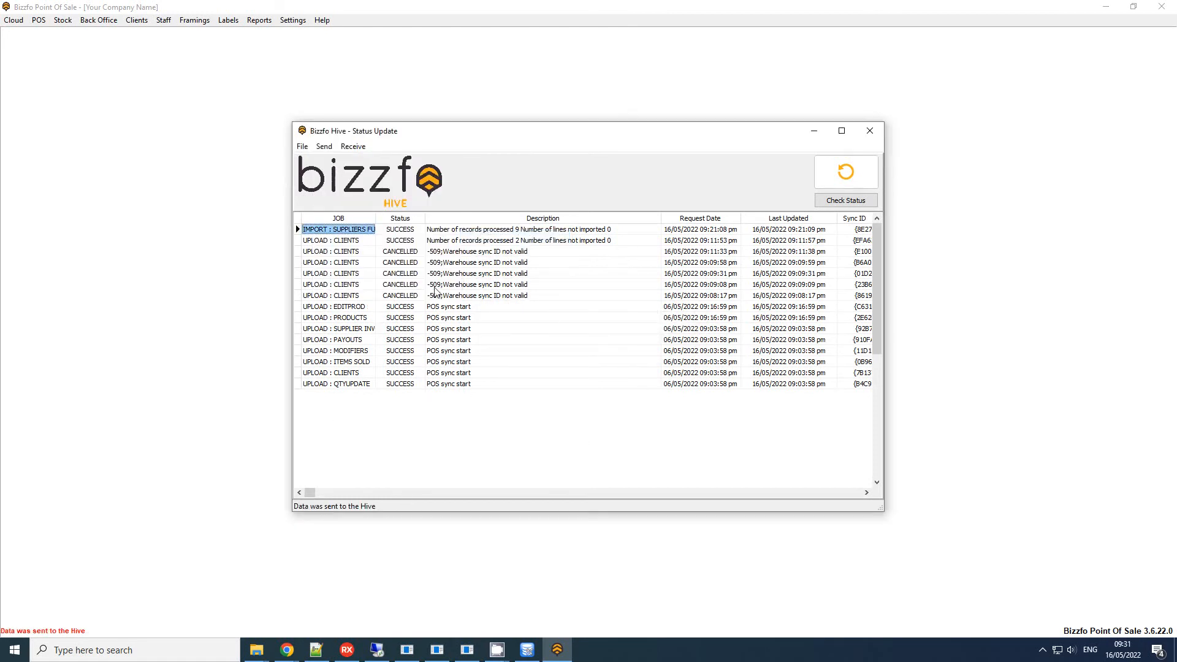
{"action": "left_click", "coordinate": [846, 172]}
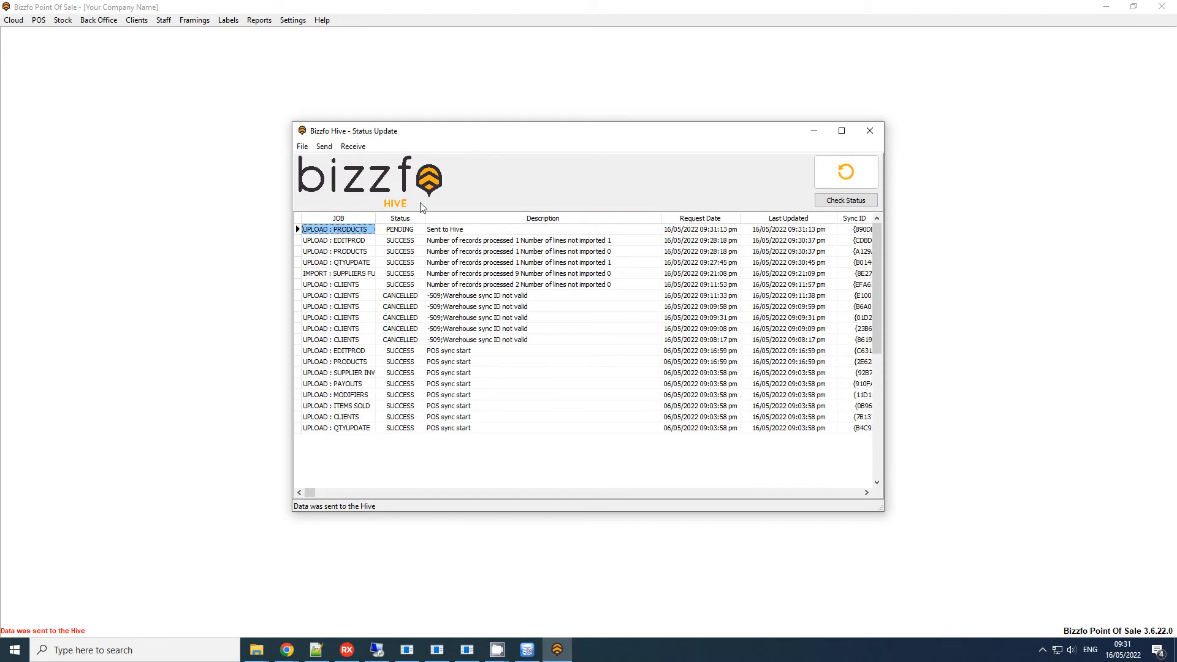
- Receive a full product update from the Hive, acknowledge the import message and select its entry in the sync log
{"action": "left_click", "coordinate": [353, 147]}
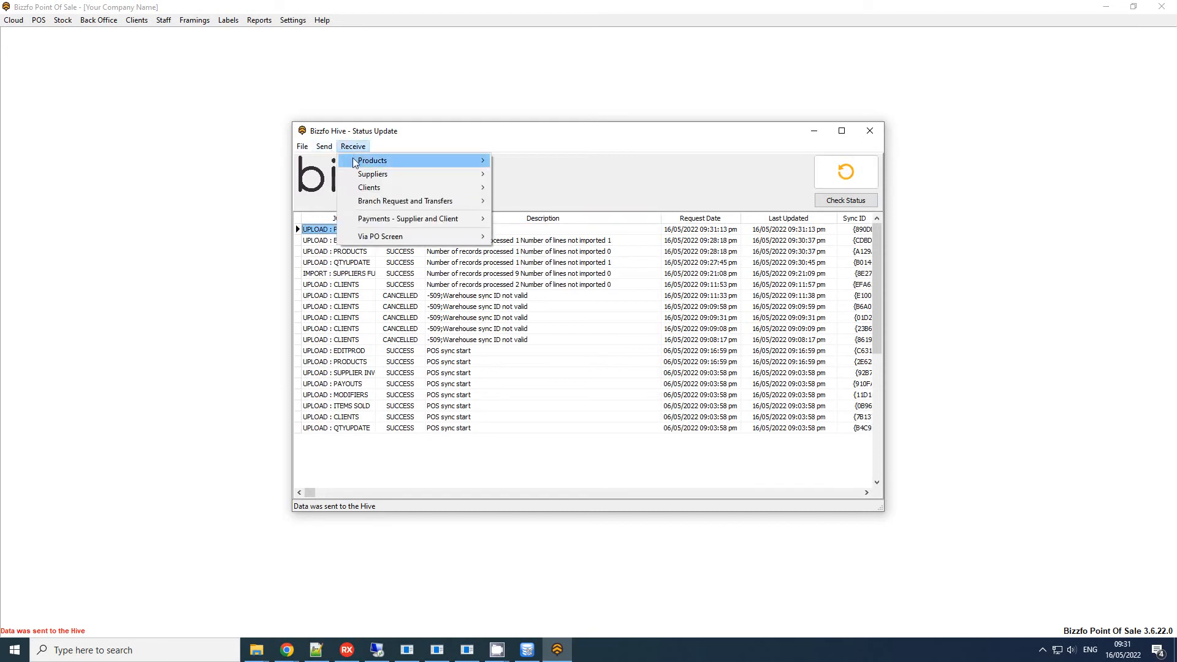
{"action": "mouse_move", "coordinate": [355, 162]}
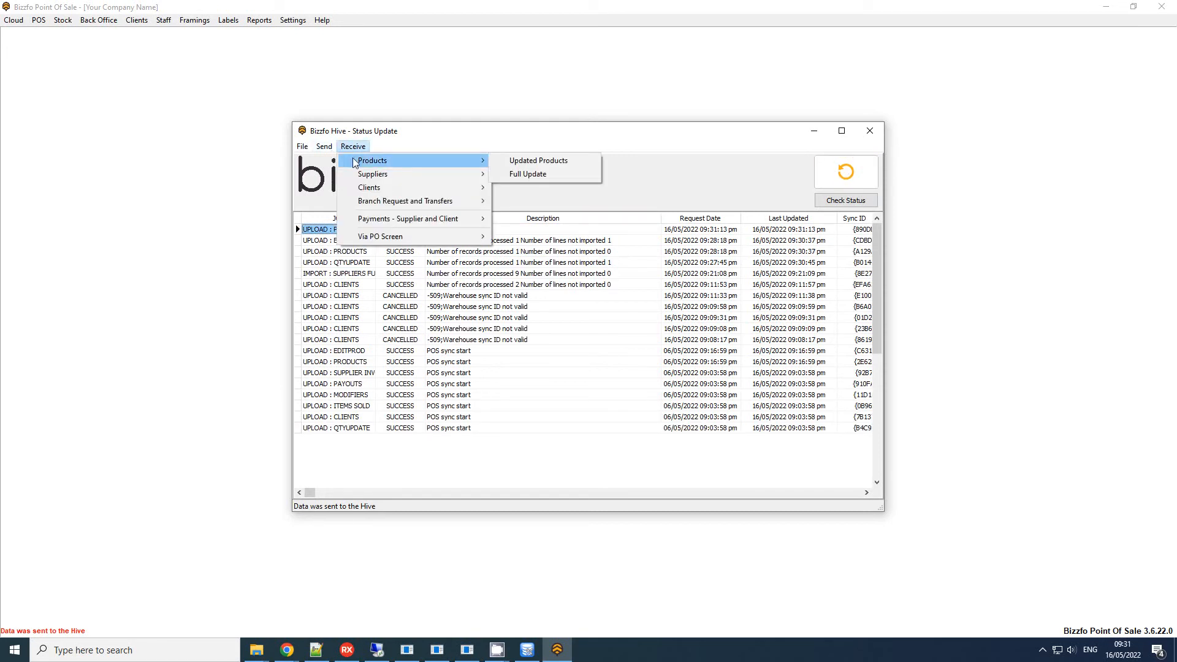
{"action": "left_click", "coordinate": [554, 174]}
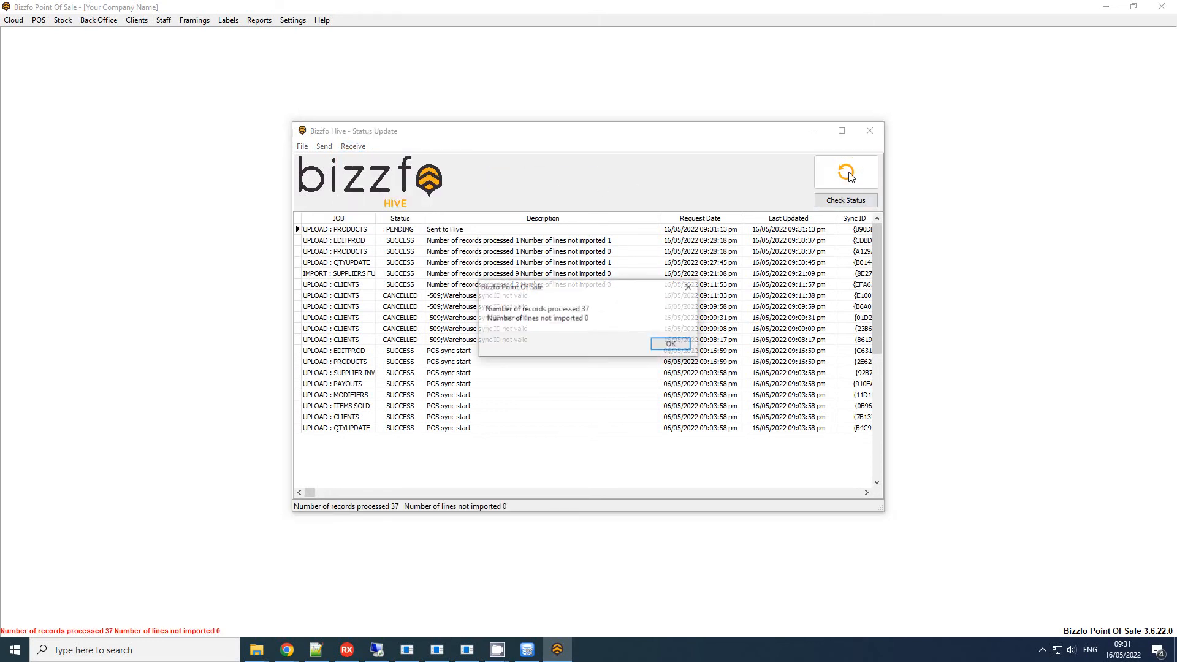
{"action": "left_click", "coordinate": [671, 345]}
{"action": "left_click", "coordinate": [485, 230]}
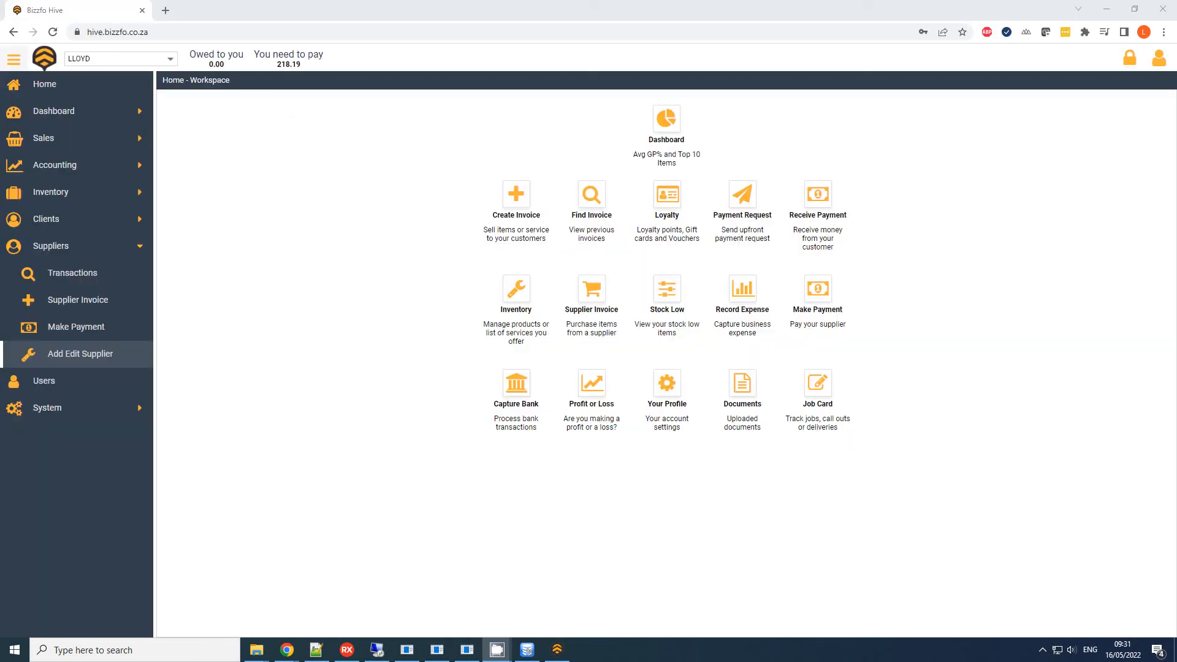
- Switch to the Bizzfo Hive website, open its inventory, search product names for burg and select the Branch 1 row
{"action": "left_click", "coordinate": [519, 294]}
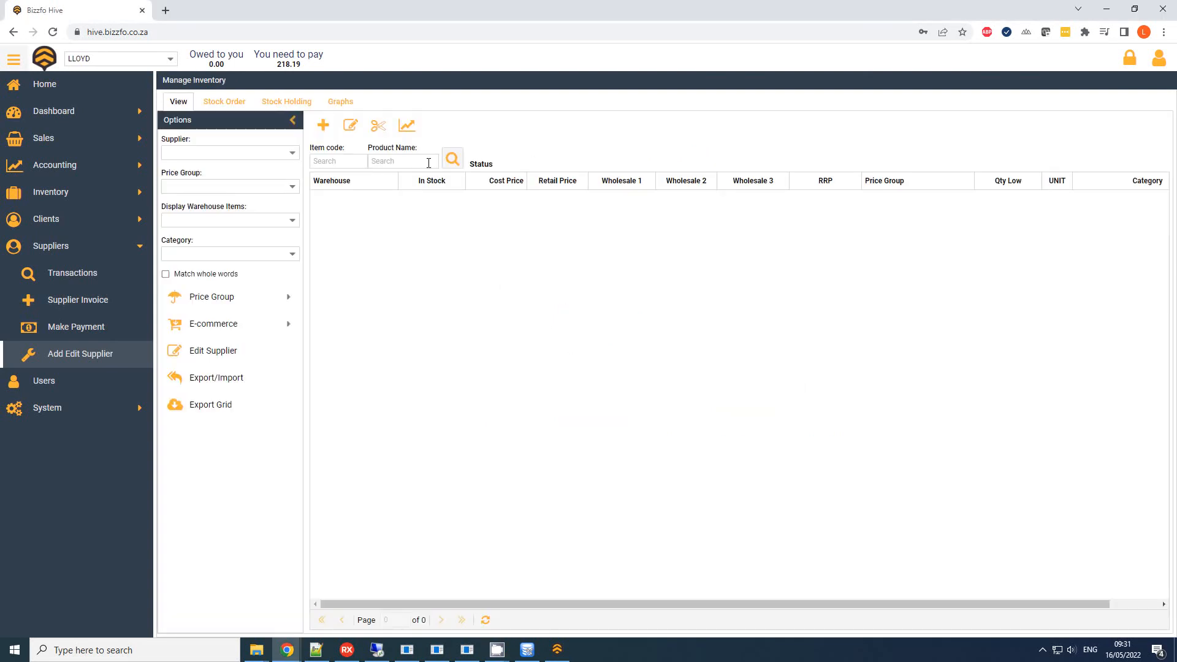
{"action": "left_click", "coordinate": [427, 163]}
{"action": "key", "text": "Return"}
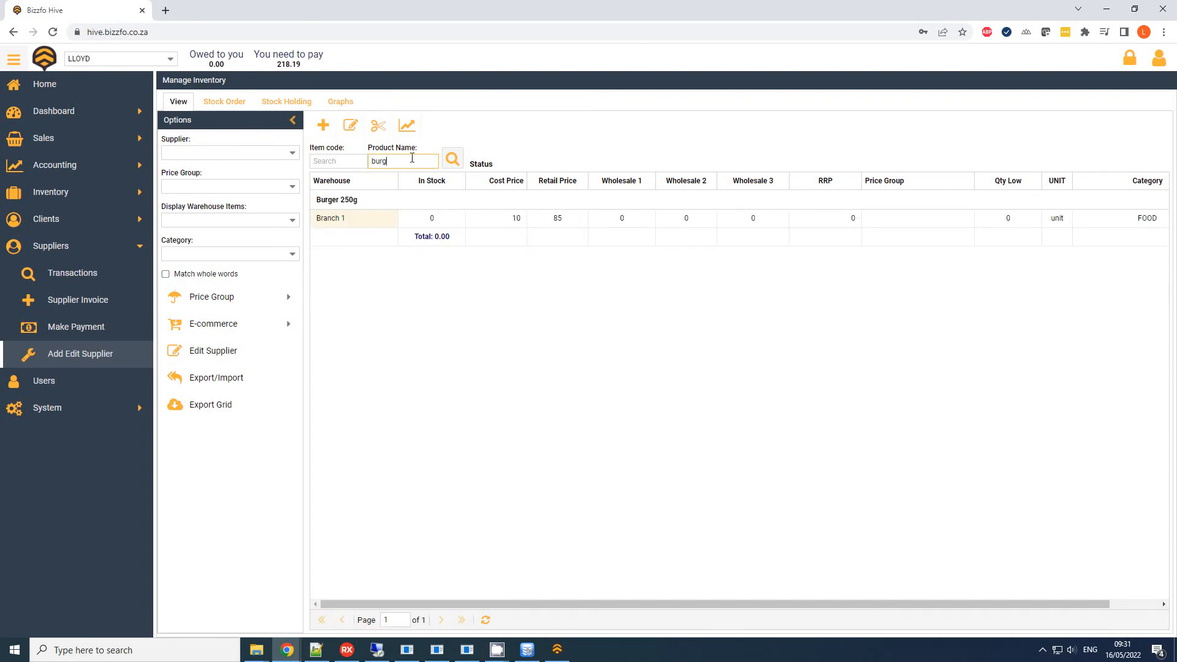
{"action": "left_click", "coordinate": [337, 221]}
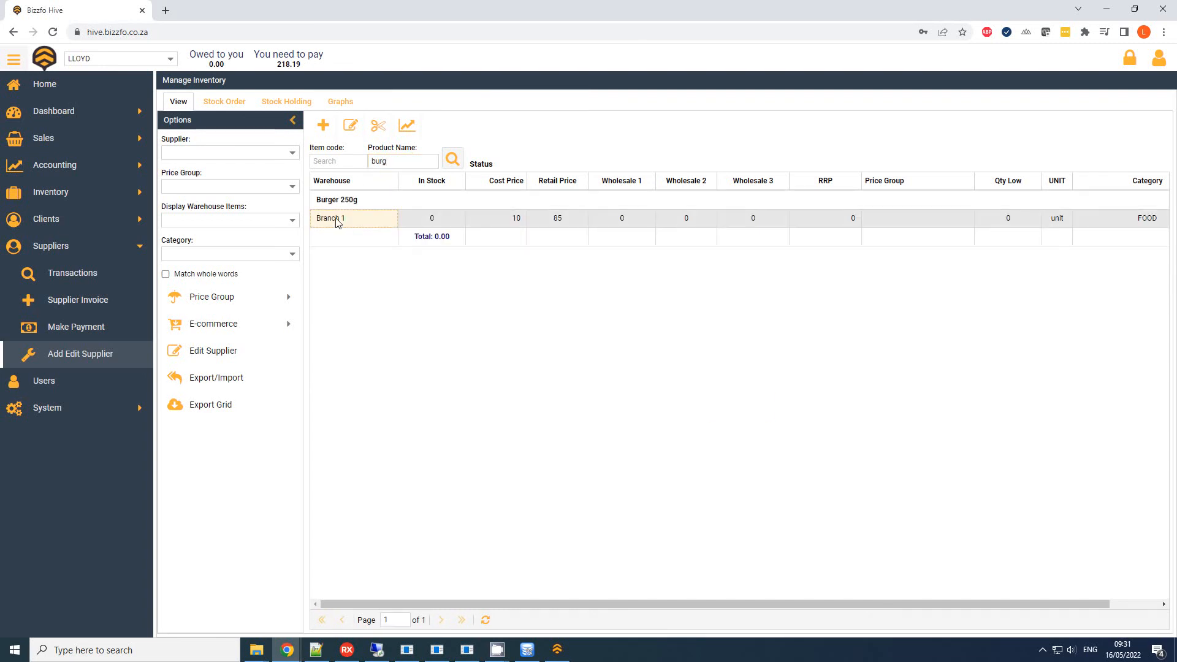
- Display the warehouse items of Branch 1 and select the stock quantity of the 100ML PERFUME BO28 product
{"action": "left_click", "coordinate": [293, 221]}
{"action": "left_click", "coordinate": [207, 234]}
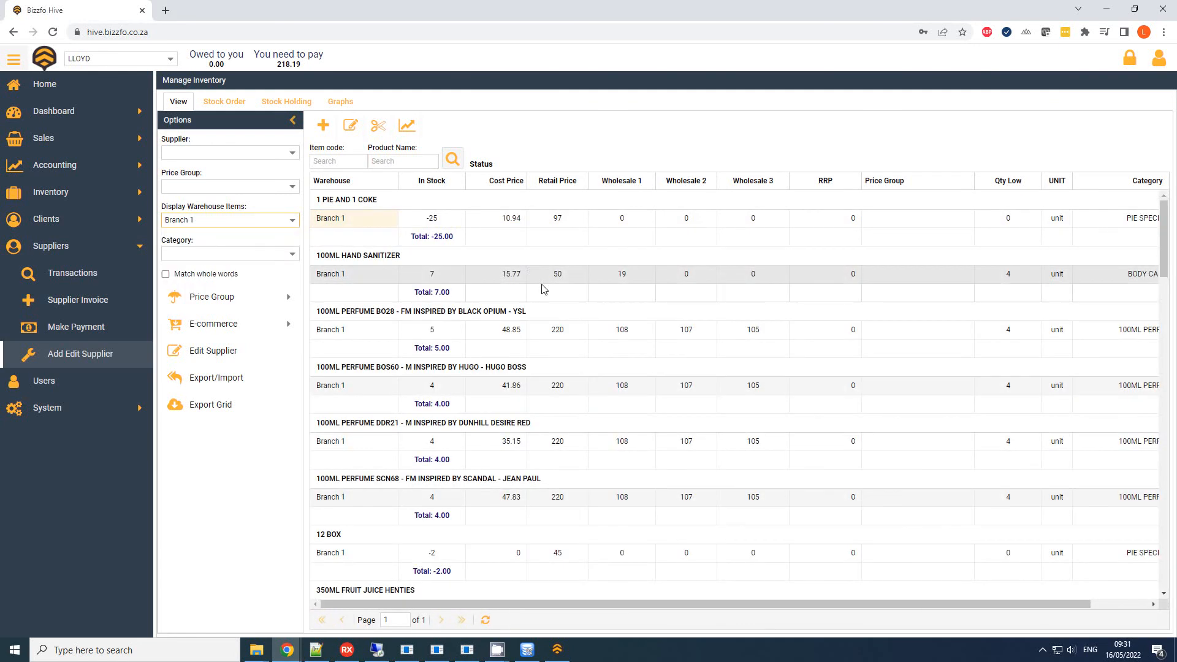
{"action": "left_click", "coordinate": [484, 221]}
{"action": "left_click", "coordinate": [447, 331]}
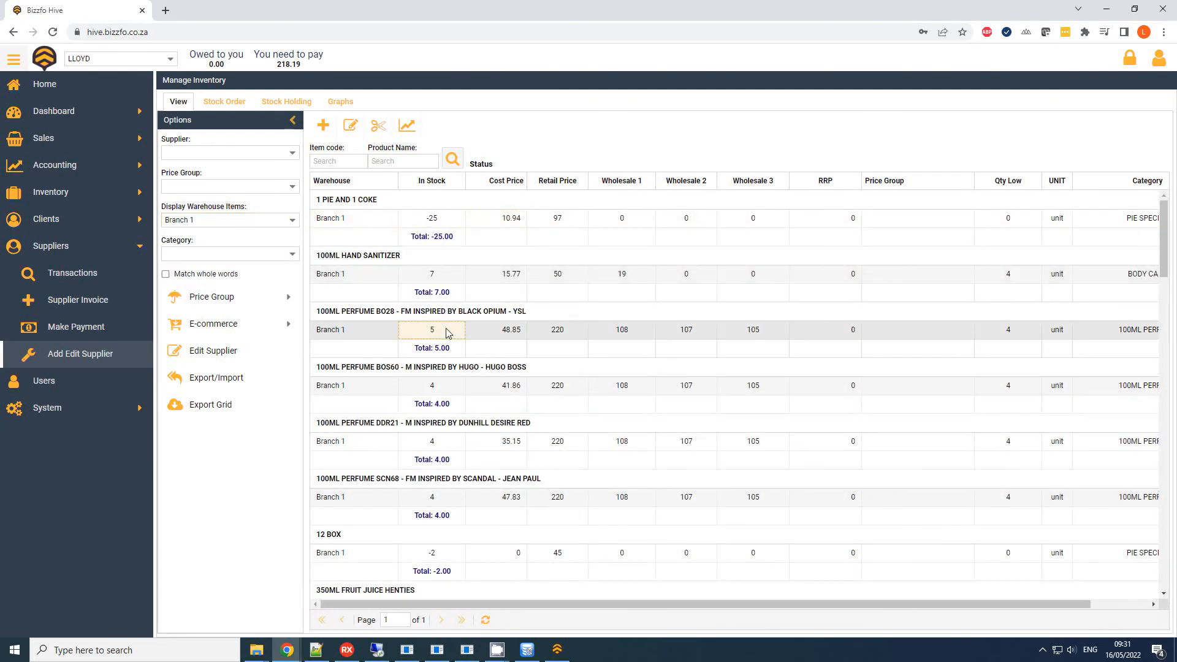
- Switch back to Bizzfo Point Of Sale, close the Hive status window and open the inventory
{"action": "left_click", "coordinate": [563, 645]}
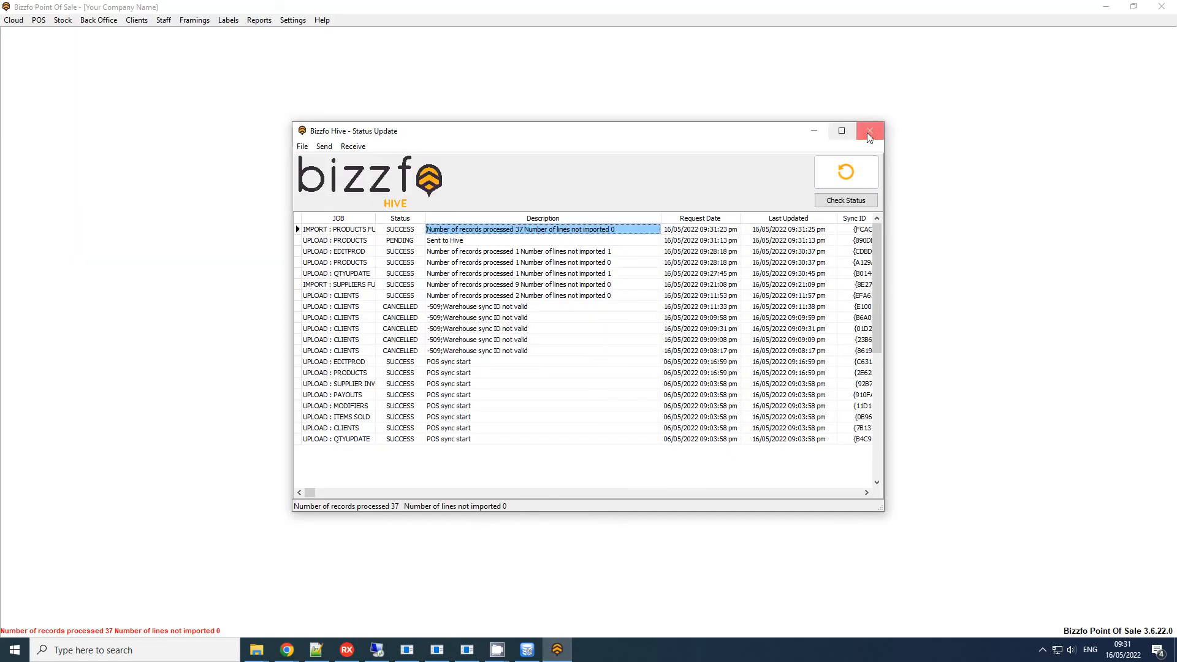
{"action": "left_click", "coordinate": [399, 442]}
{"action": "left_click", "coordinate": [580, 264]}
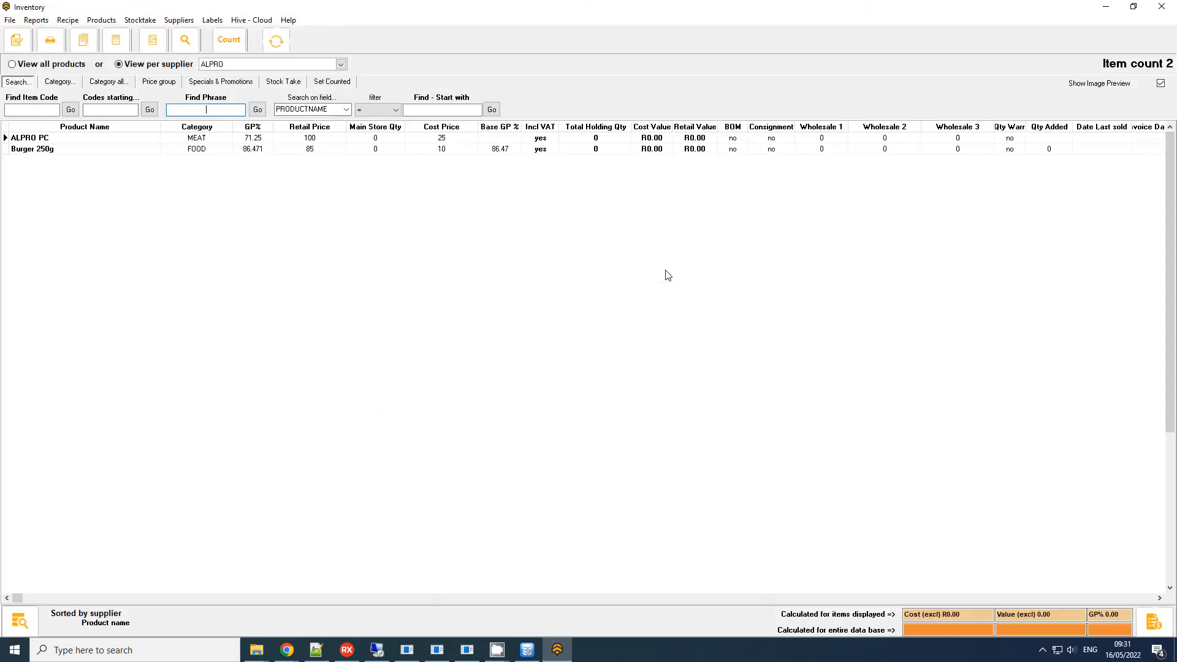
- List all products in the inventory and select the 1 PIE AND 1 COKE row after checking the synced items
{"action": "left_click", "coordinate": [49, 64]}
{"action": "left_click", "coordinate": [89, 193]}
{"action": "left_click", "coordinate": [178, 380]}
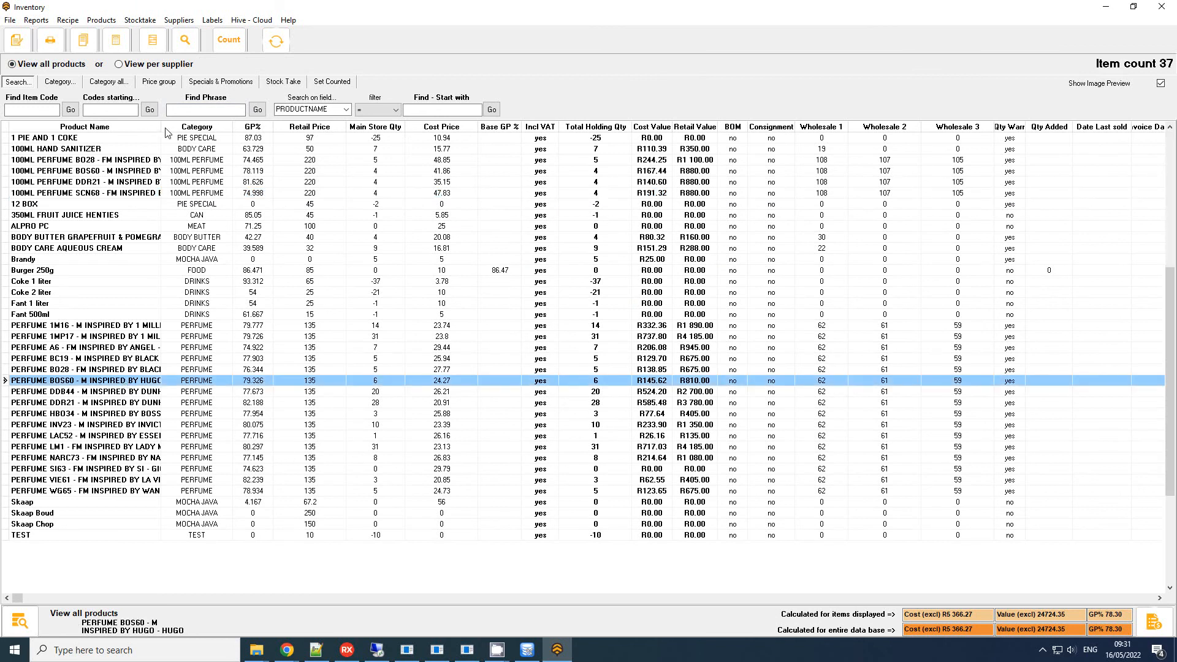
{"action": "left_click", "coordinate": [52, 138]}
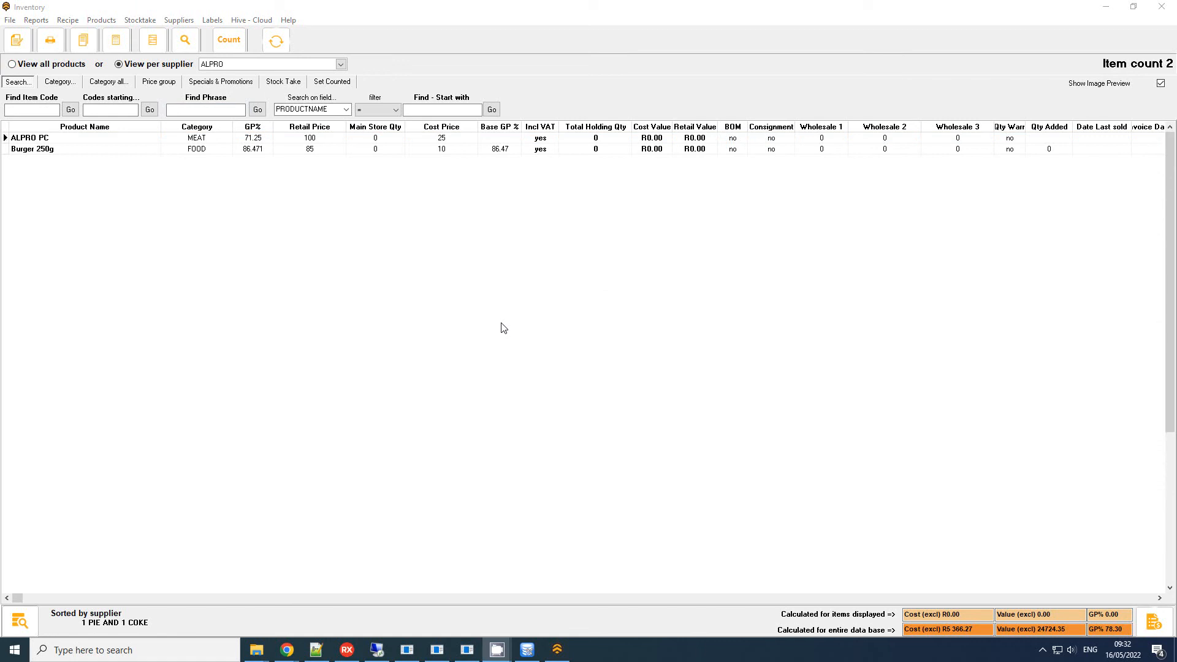
- Open the details of Burger 250g and close them, and start a blank new product in the item editor
{"action": "double_click", "coordinate": [80, 150]}
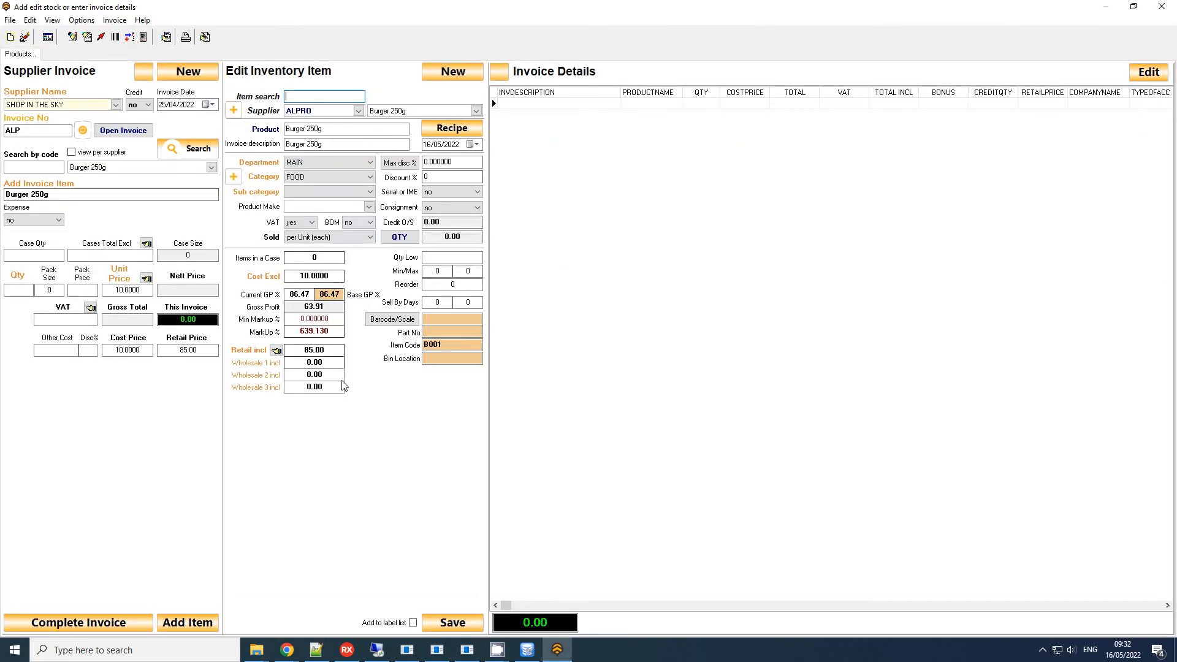
{"action": "left_click", "coordinate": [1161, 6]}
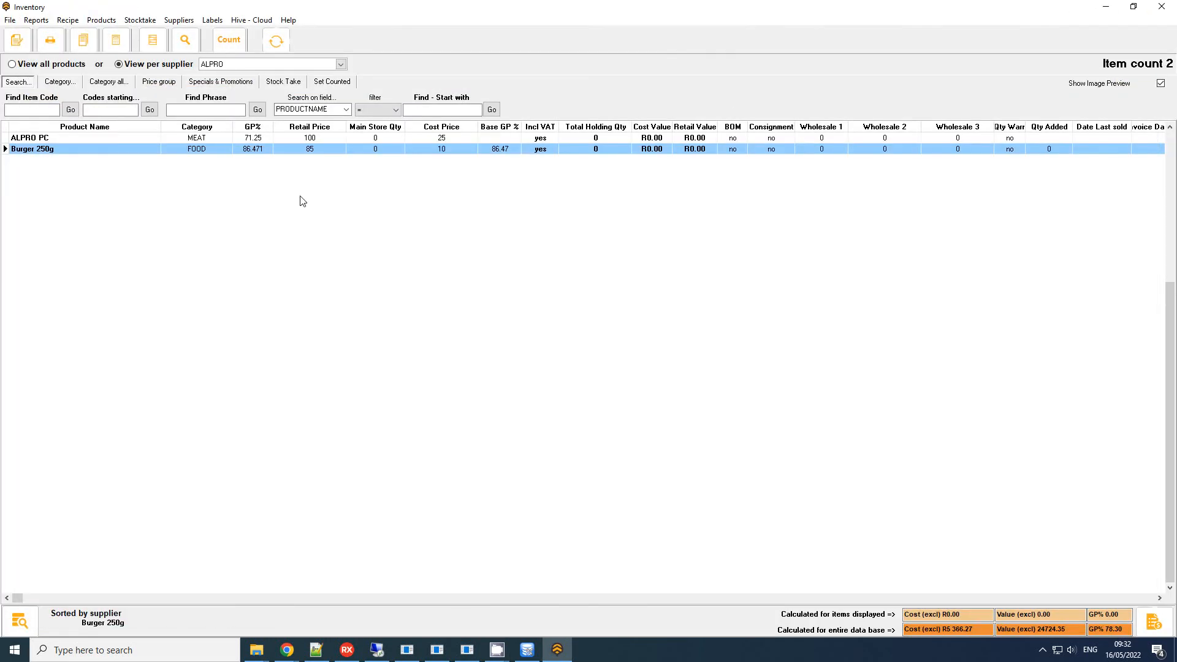
{"action": "left_click", "coordinate": [17, 41]}
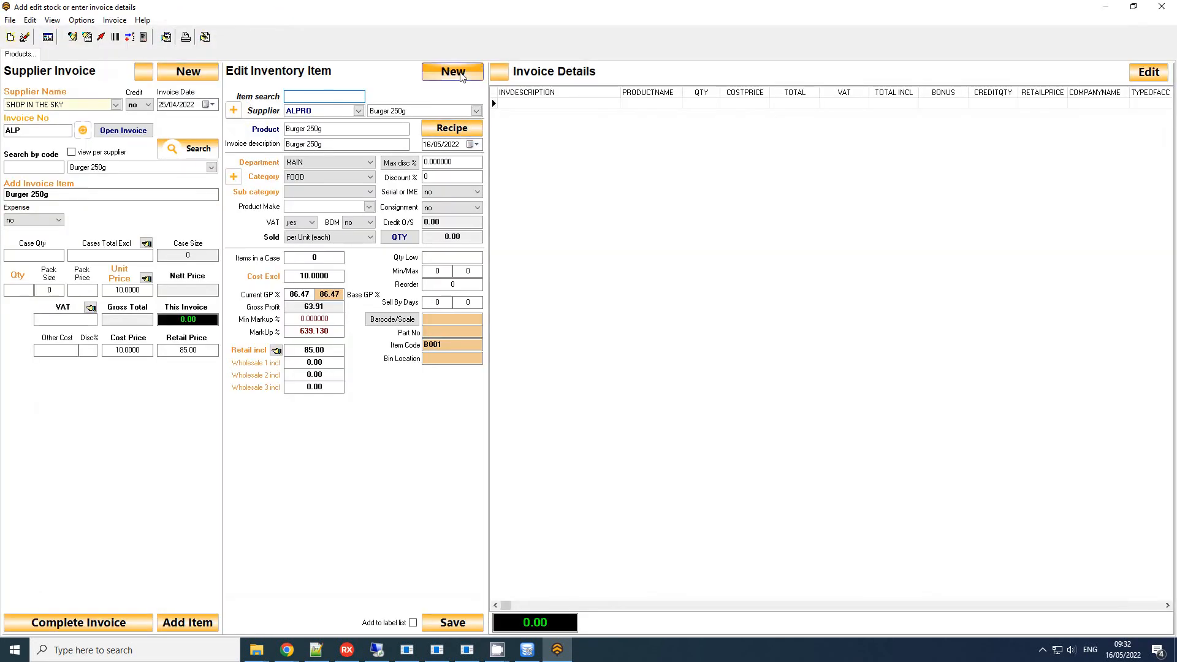
{"action": "left_click", "coordinate": [453, 72]}
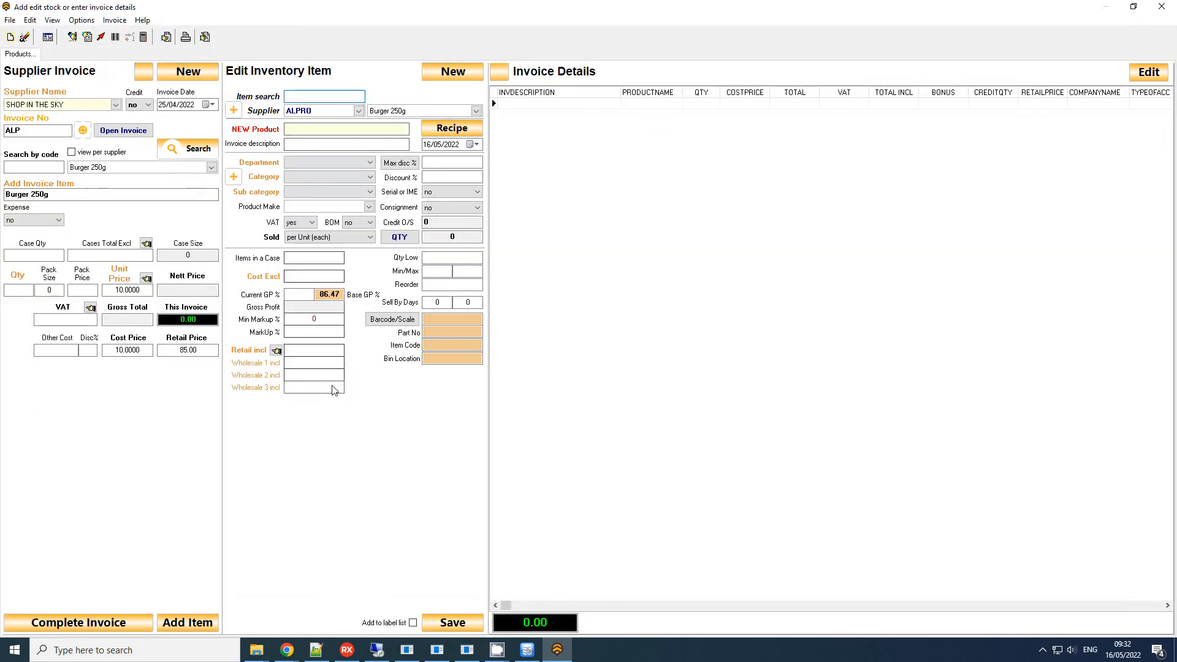